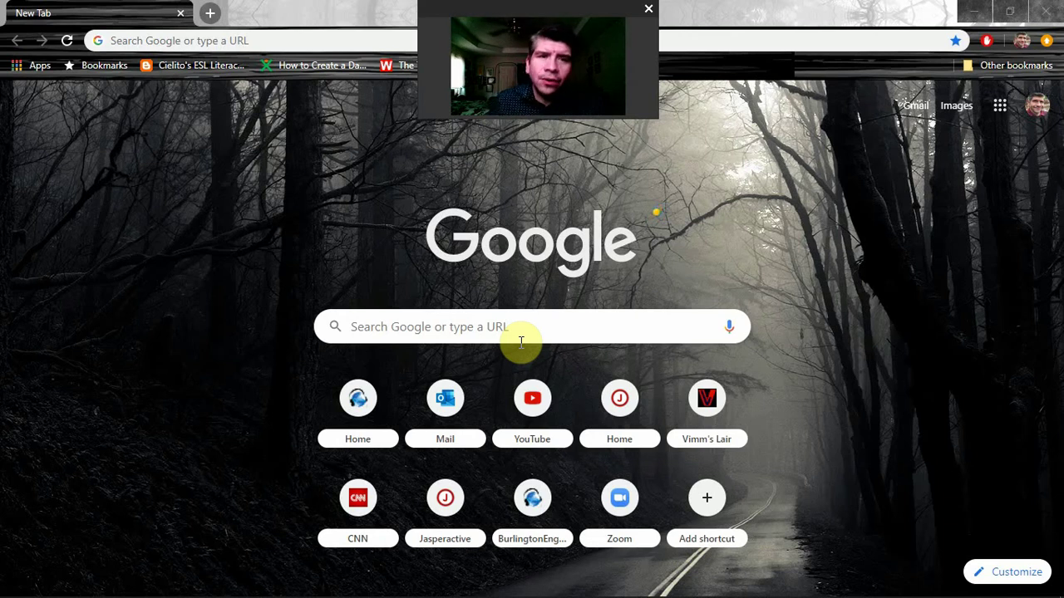
- Go to the website burlingtonenglish.com
click(223, 41)
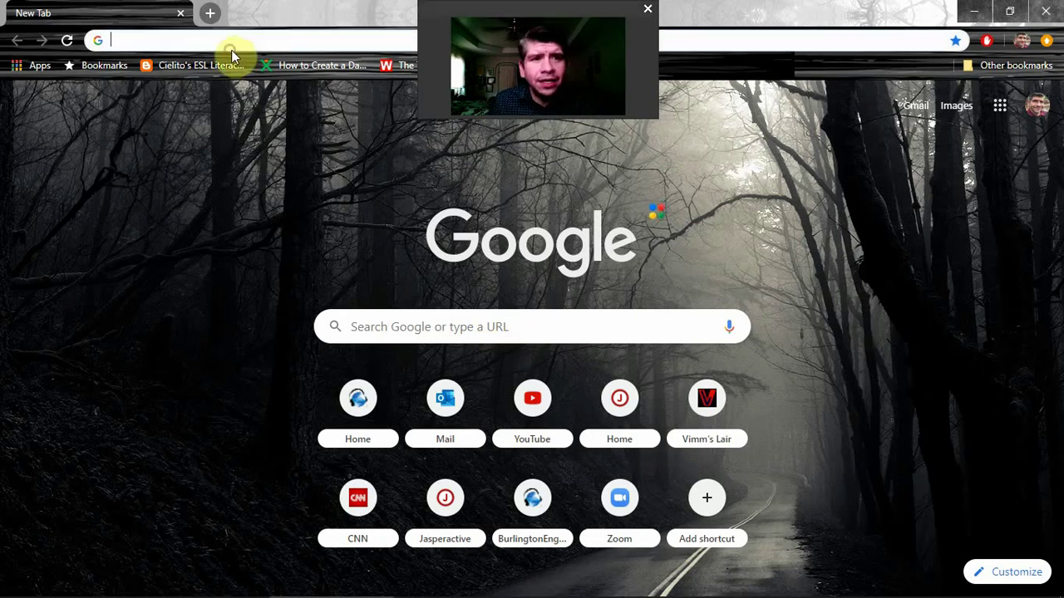
text(burl)
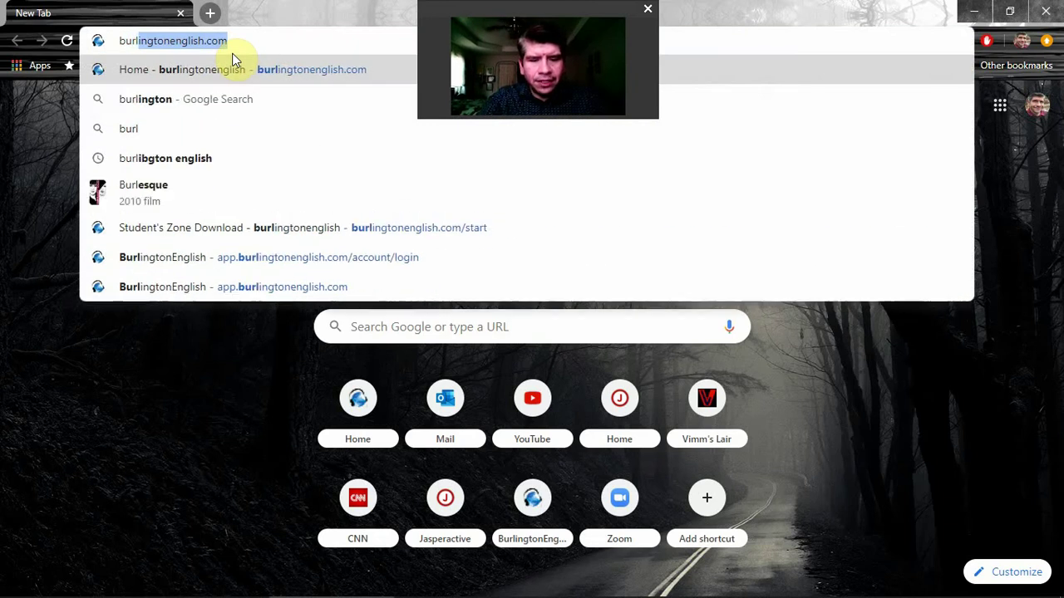
text(ingtoneng)
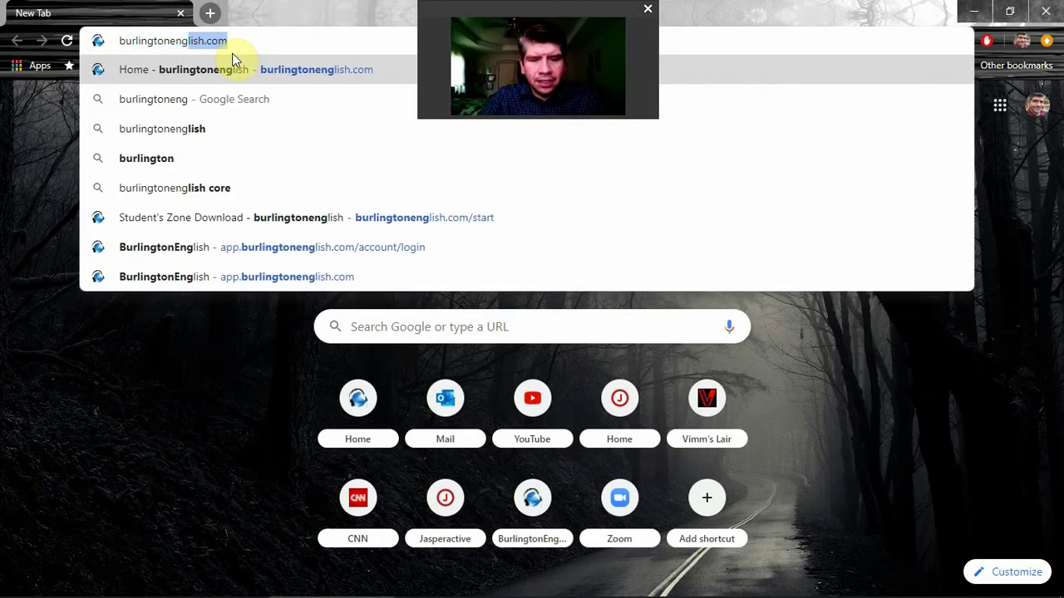
text(lish.com)
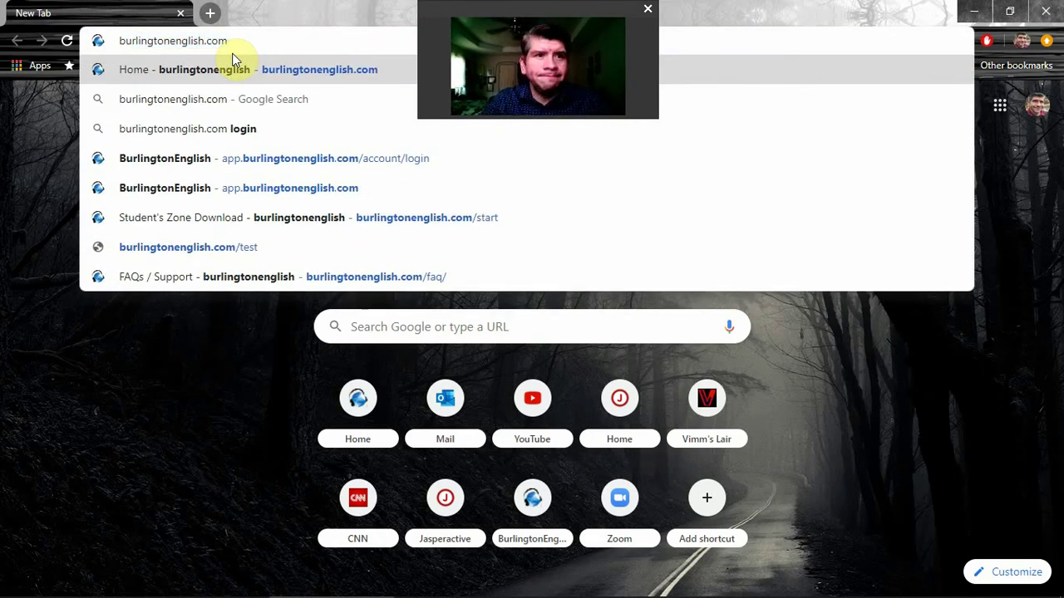
key(Return)
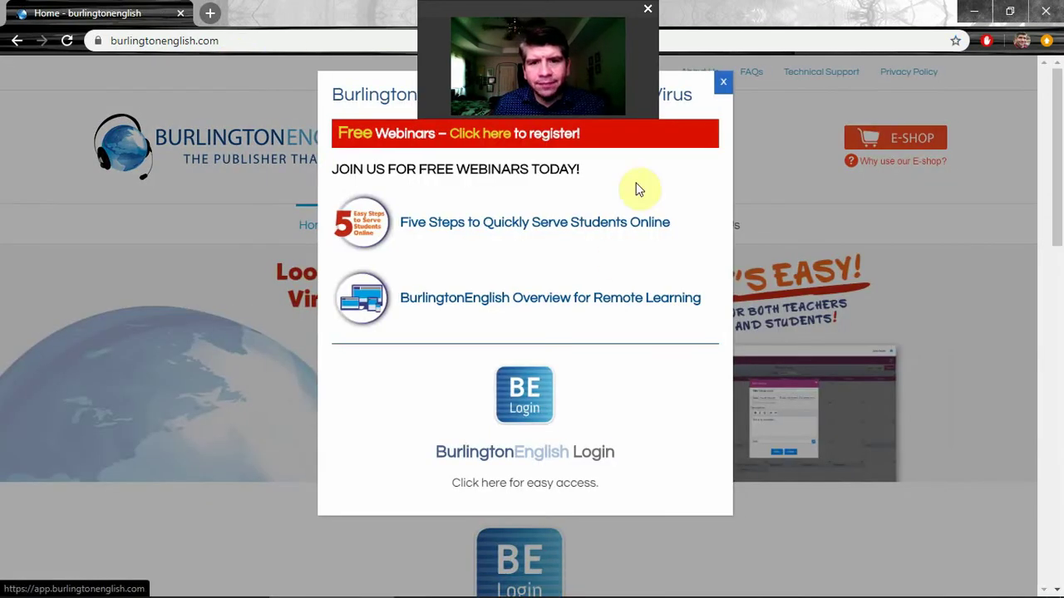
- Dismiss the free webinars announcement and open the BurlingtonEnglish login page
click(722, 90)
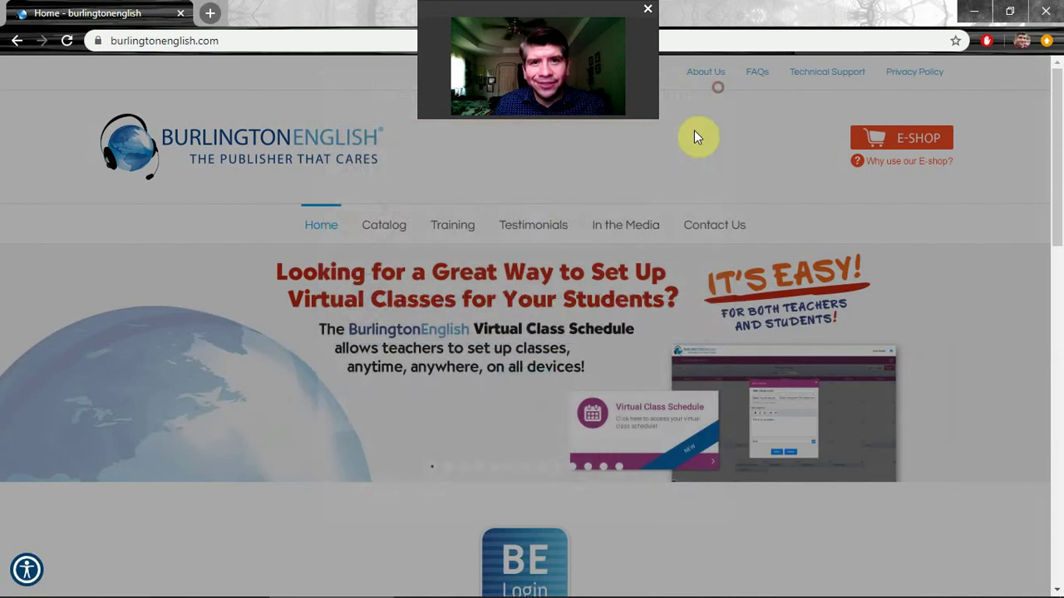
scroll(415, 275, down, 2)
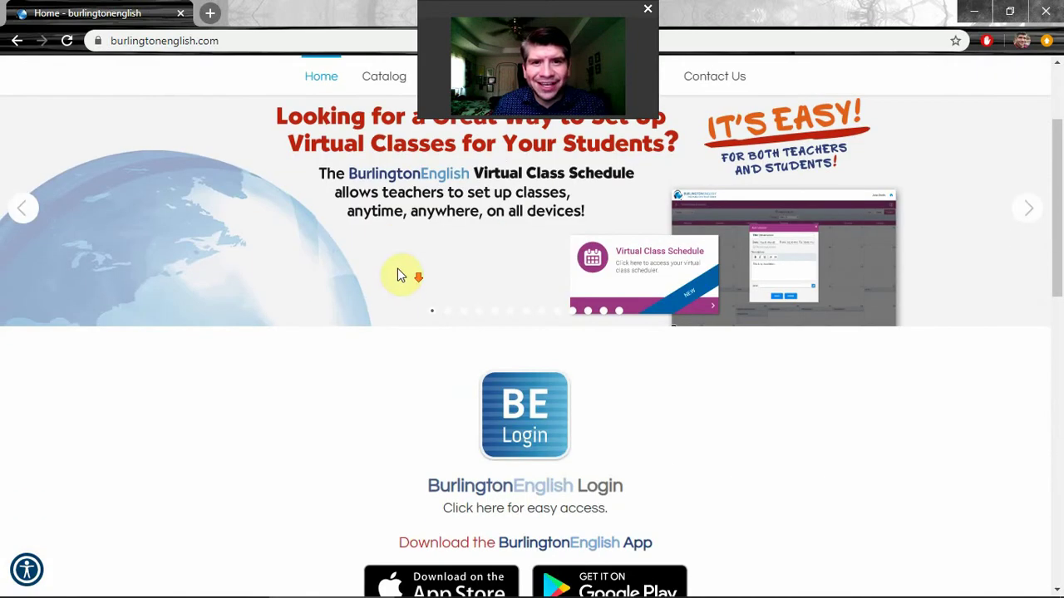
click(553, 436)
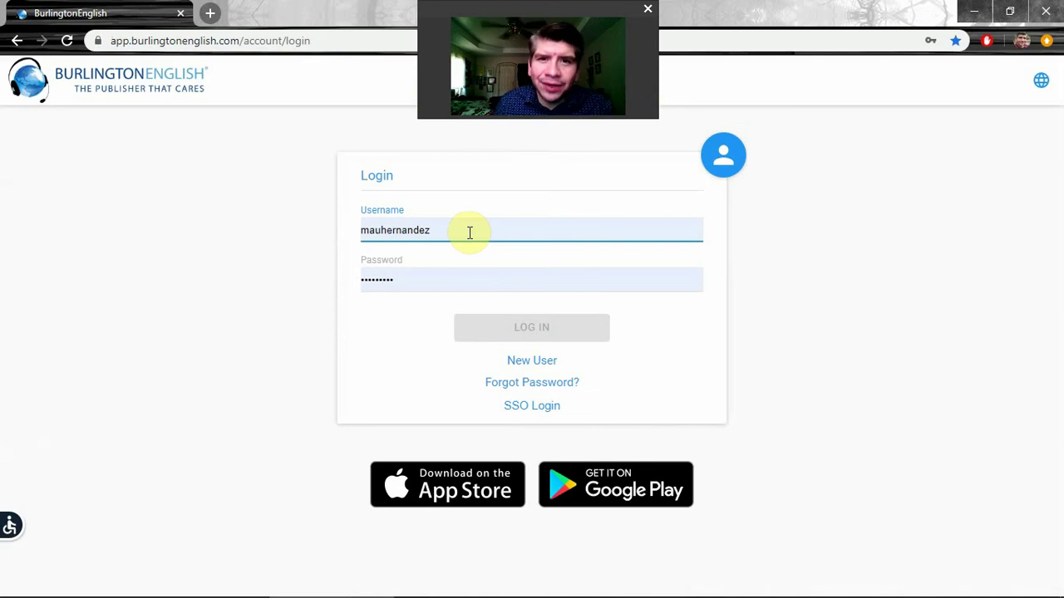
- Log in to the teacher account with the prefilled username and password
click(469, 233)
click(451, 270)
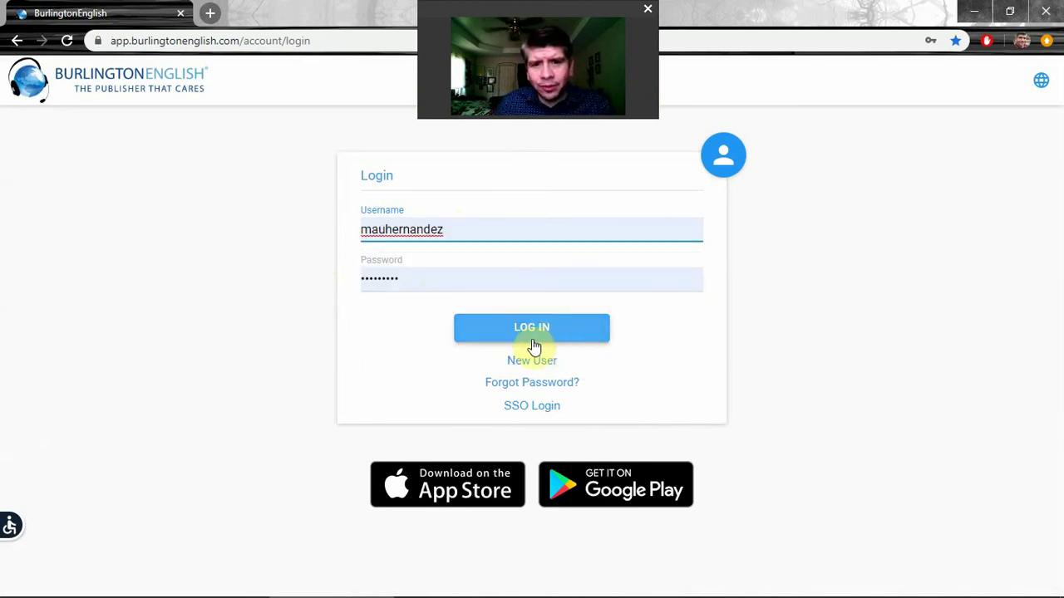
click(571, 333)
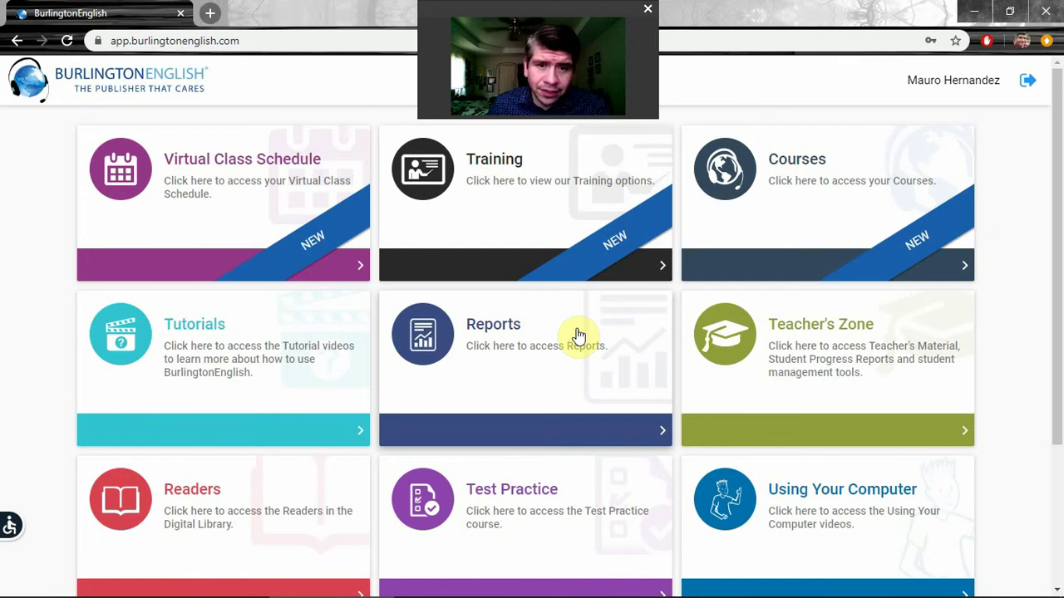
- Open the Reports area and choose the Class Schedule Attendance Report
click(575, 334)
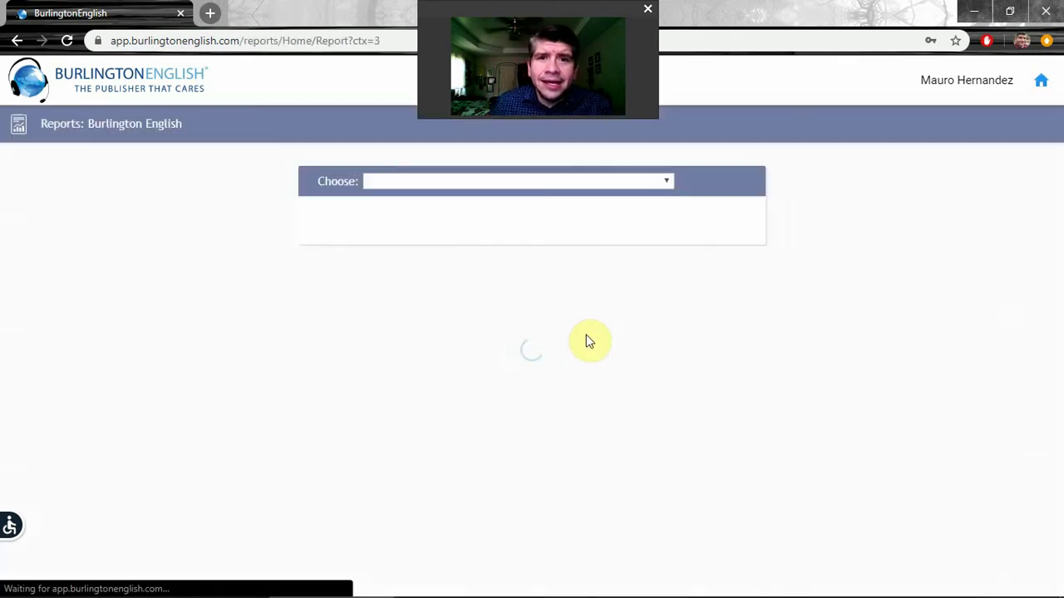
click(645, 184)
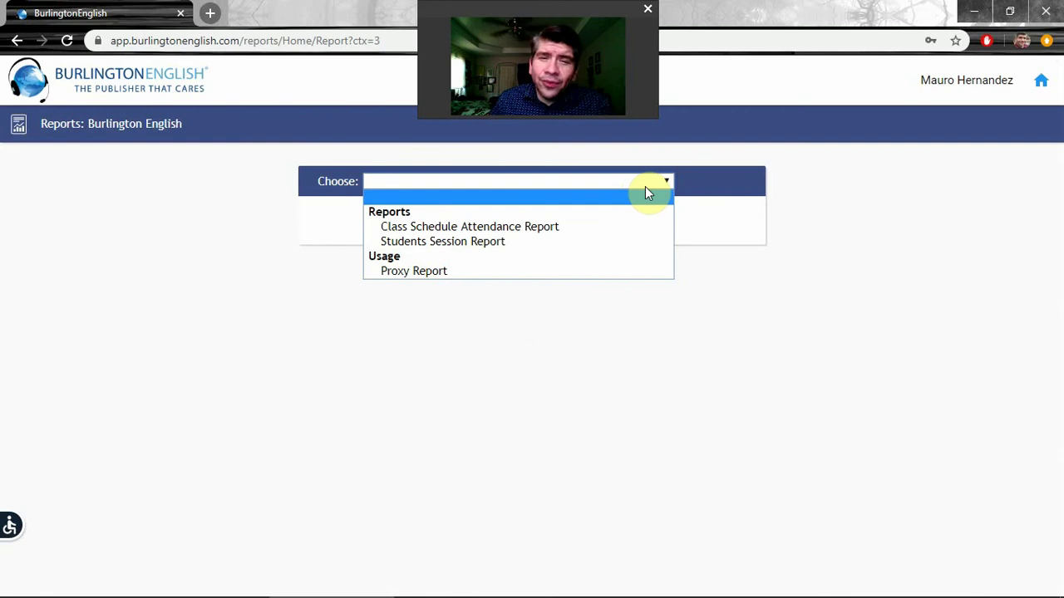
click(613, 229)
- Set the attendance report's date range from 19-Apr-2020 to 25-Apr-2020 and run it
click(545, 240)
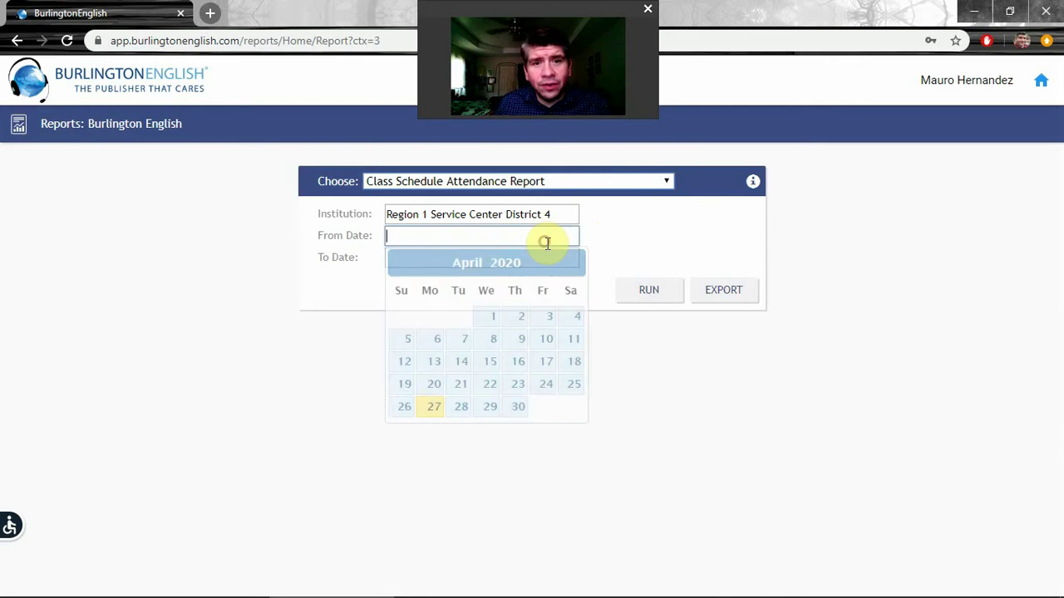
click(402, 385)
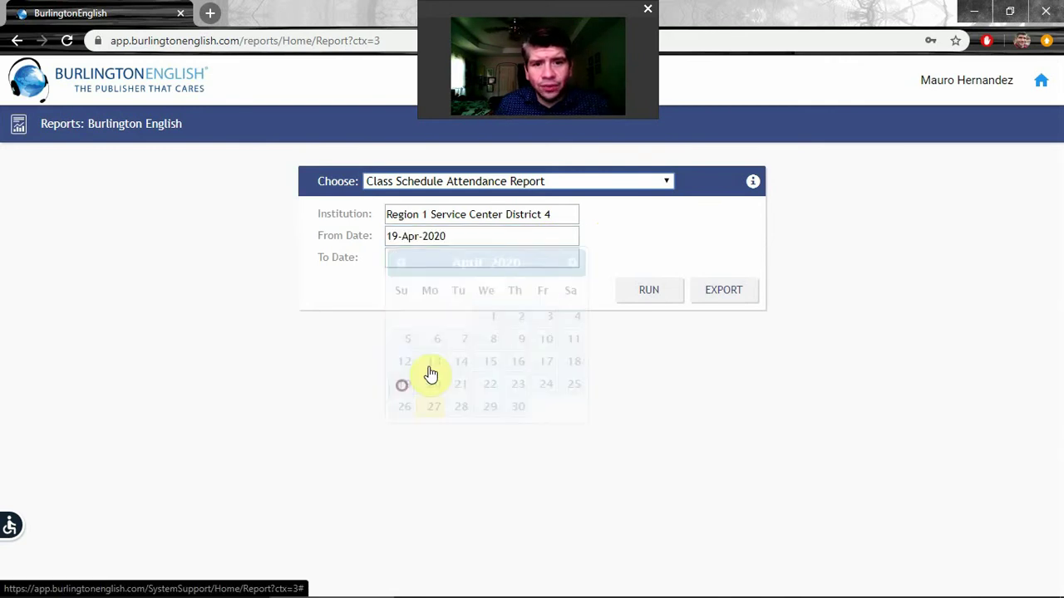
click(468, 255)
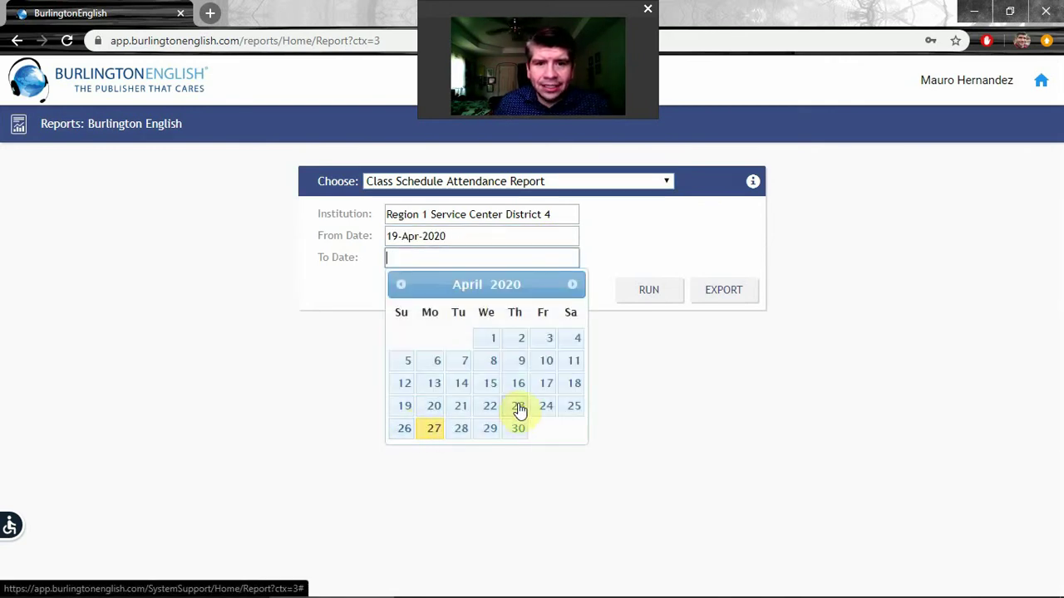
click(574, 406)
click(623, 291)
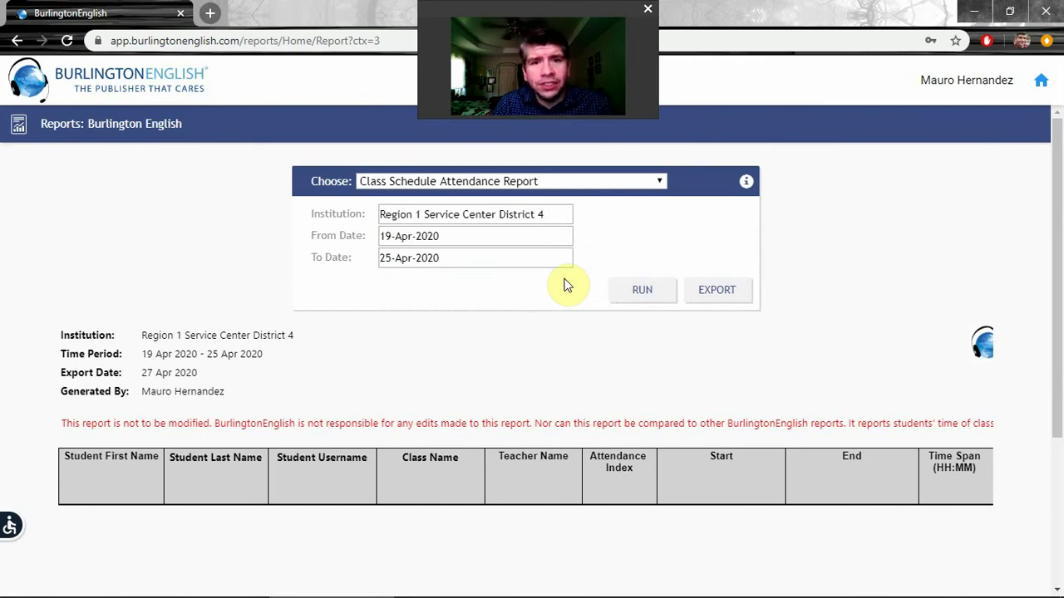
- Choose the Students Session Report and run it for 01-Apr-2020 to 30-Apr-2020
click(645, 183)
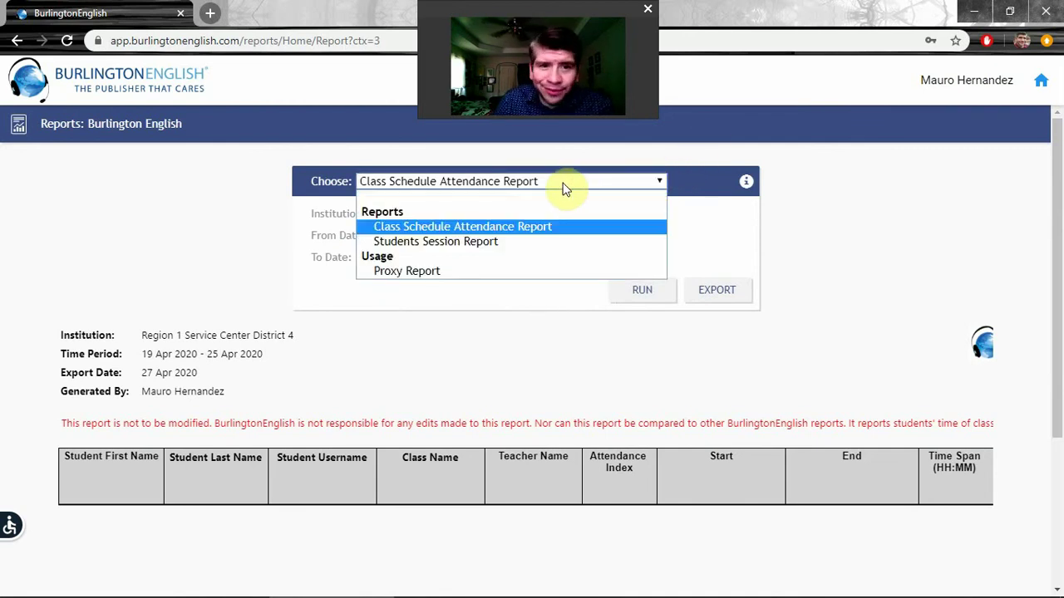
click(470, 255)
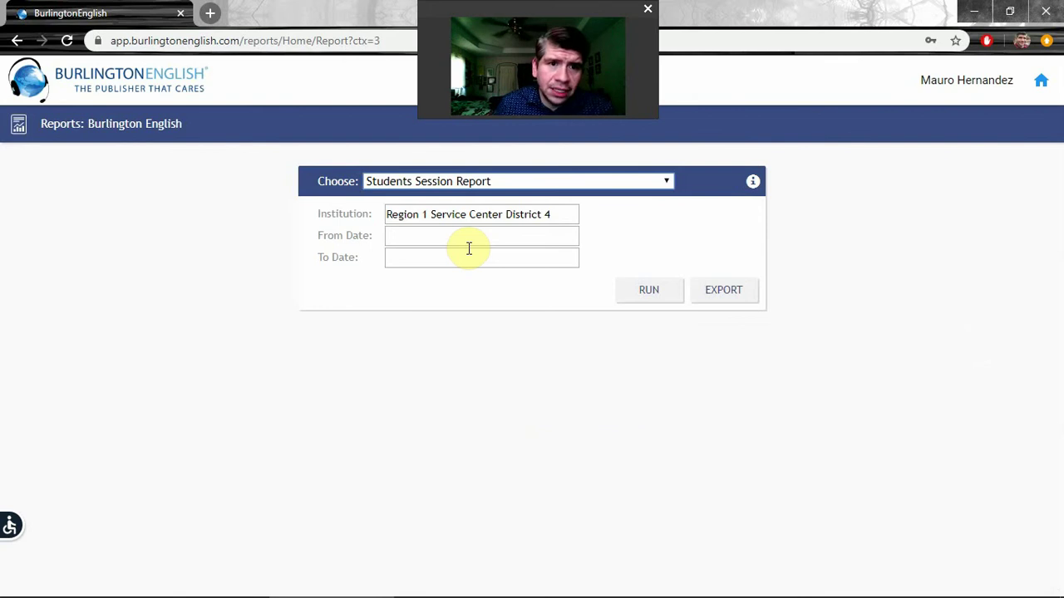
click(464, 236)
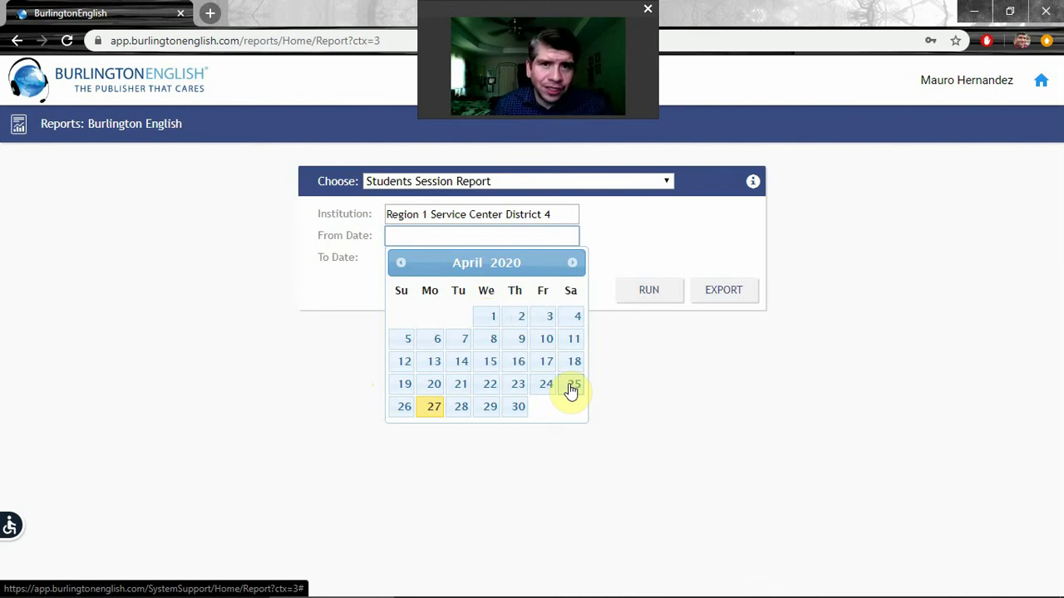
click(493, 318)
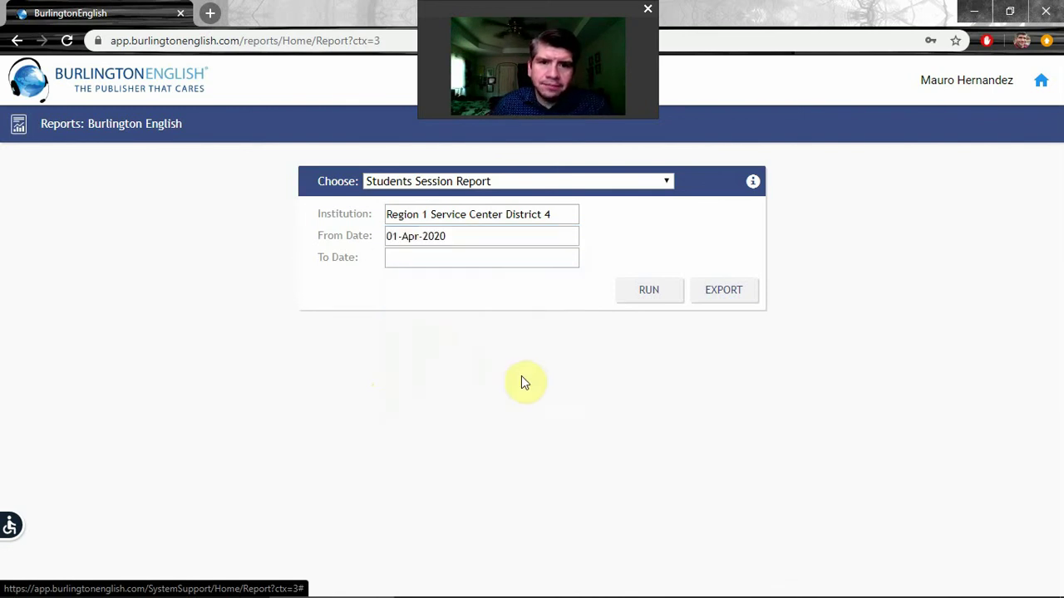
click(471, 266)
click(511, 432)
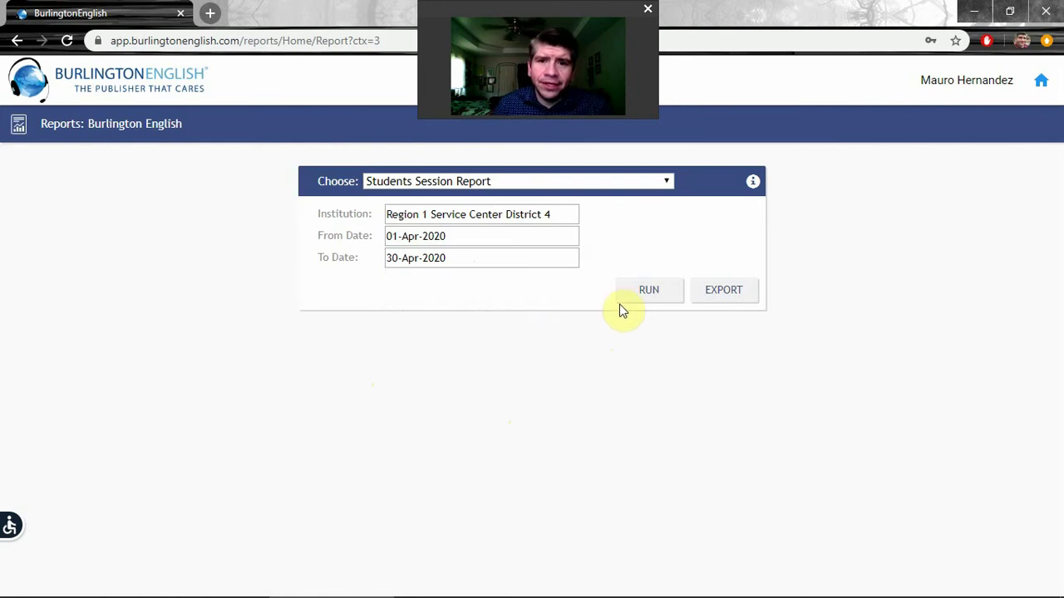
click(640, 297)
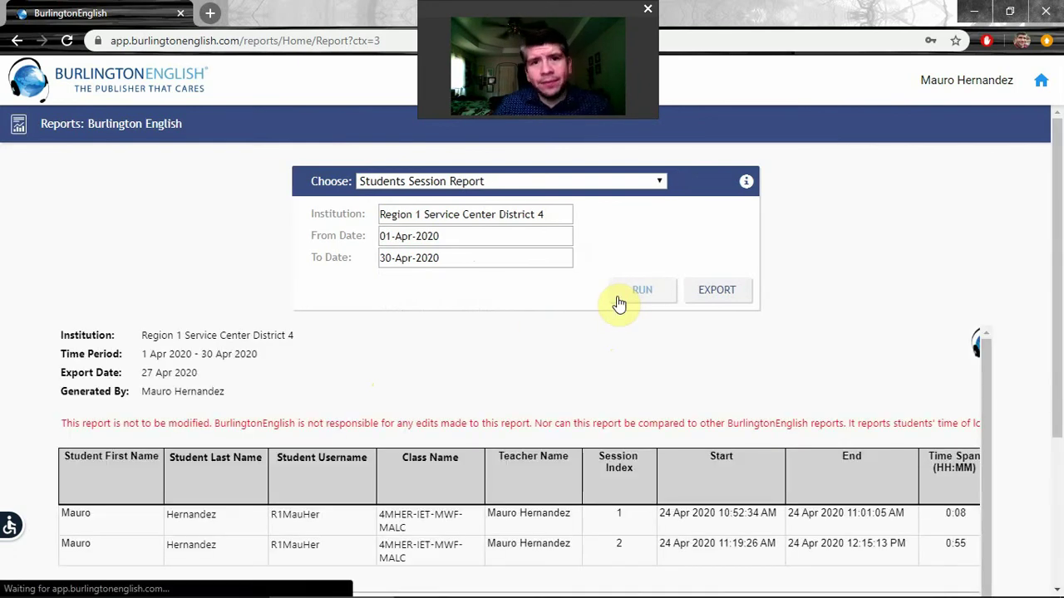
- Examine the session report's student rows, including the time span and total cumulative time columns
click(716, 297)
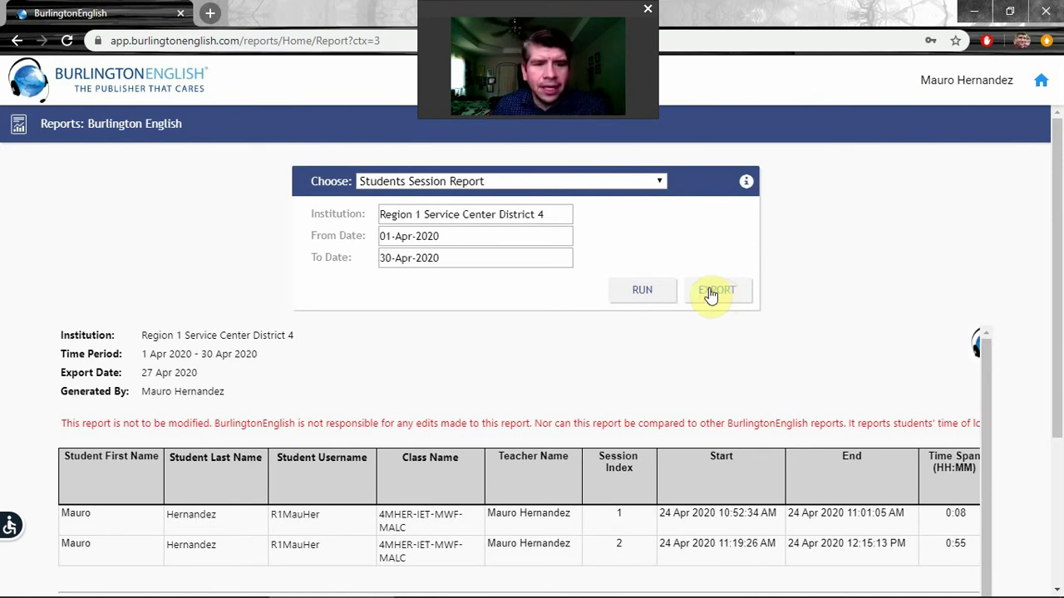
scroll(427, 326, down, 1)
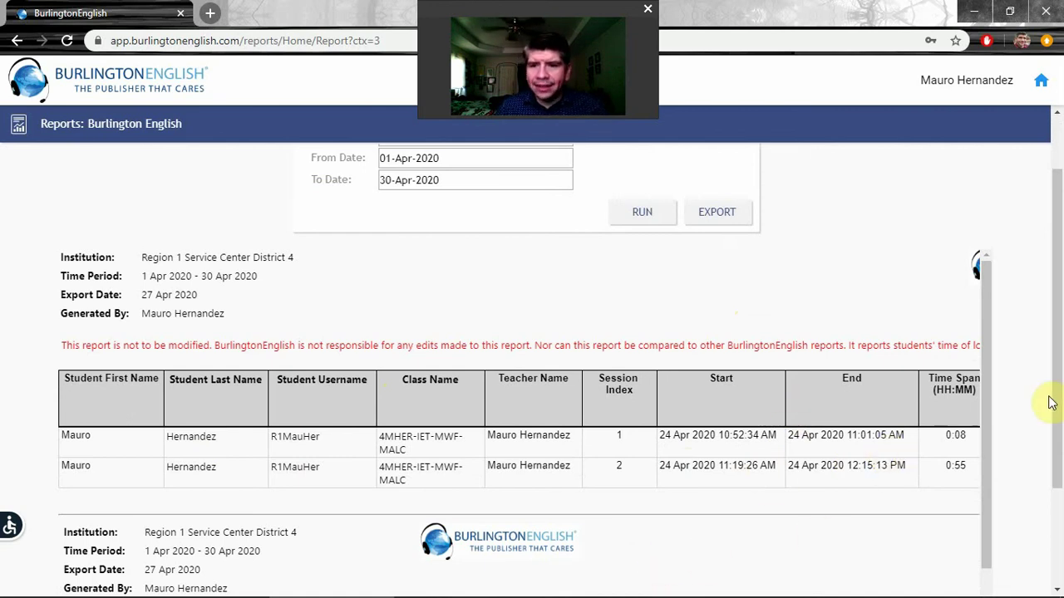
scroll(1052, 408, down, 3)
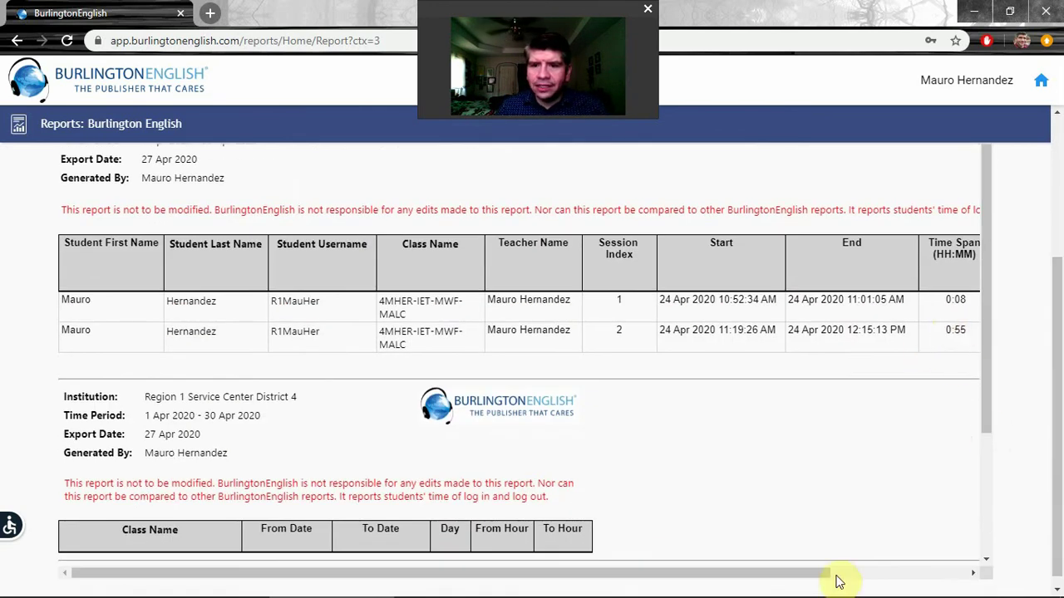
drag(815, 577, 973, 570)
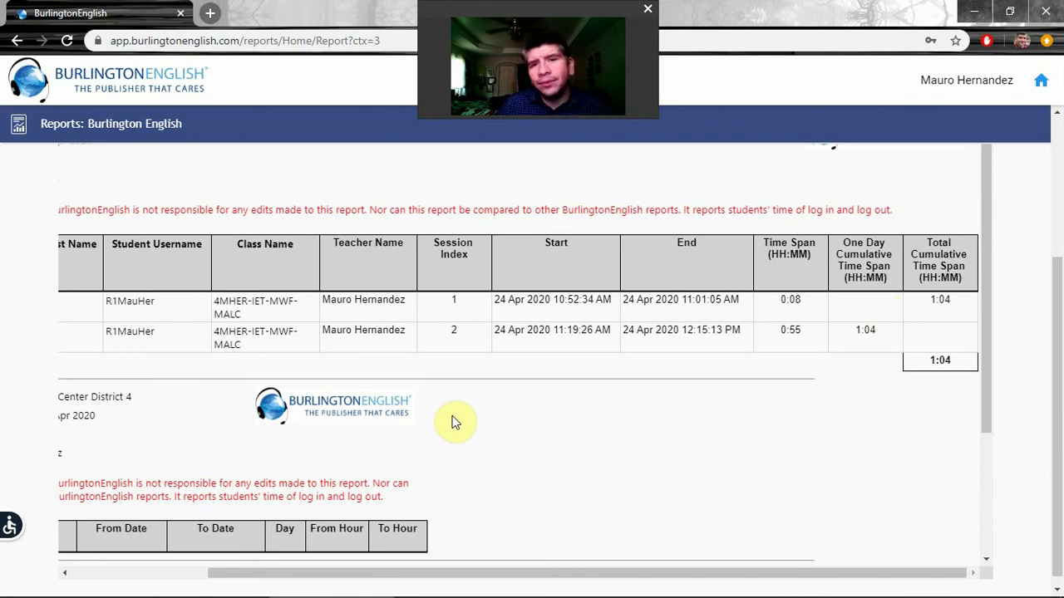
scroll(455, 423, up, 3)
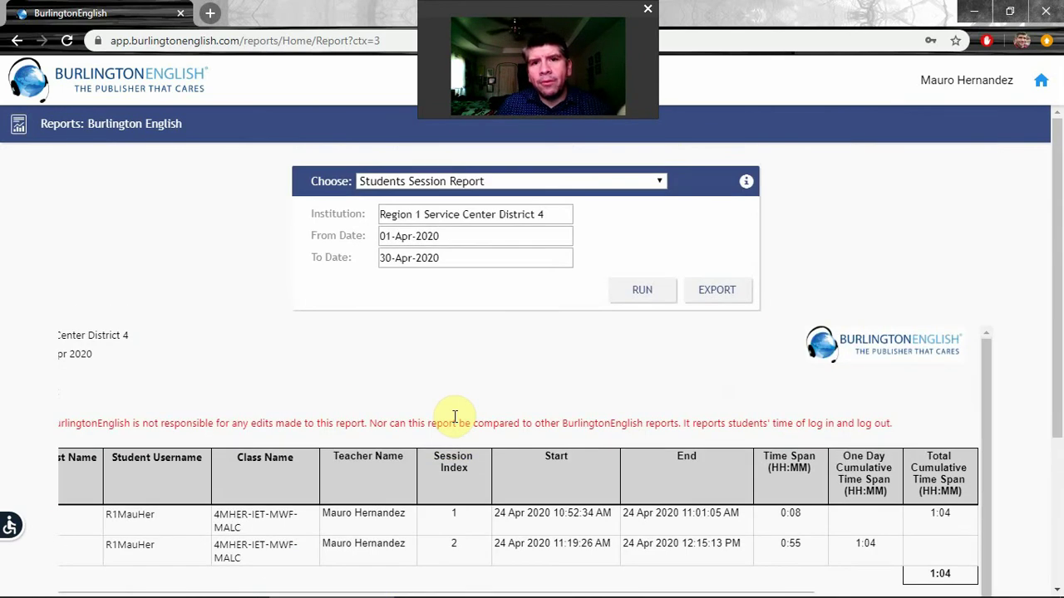
- Choose the Proxy Report, run it for 19-Apr-2020 to 30-Apr-2020, and view the students' usage rows
click(482, 241)
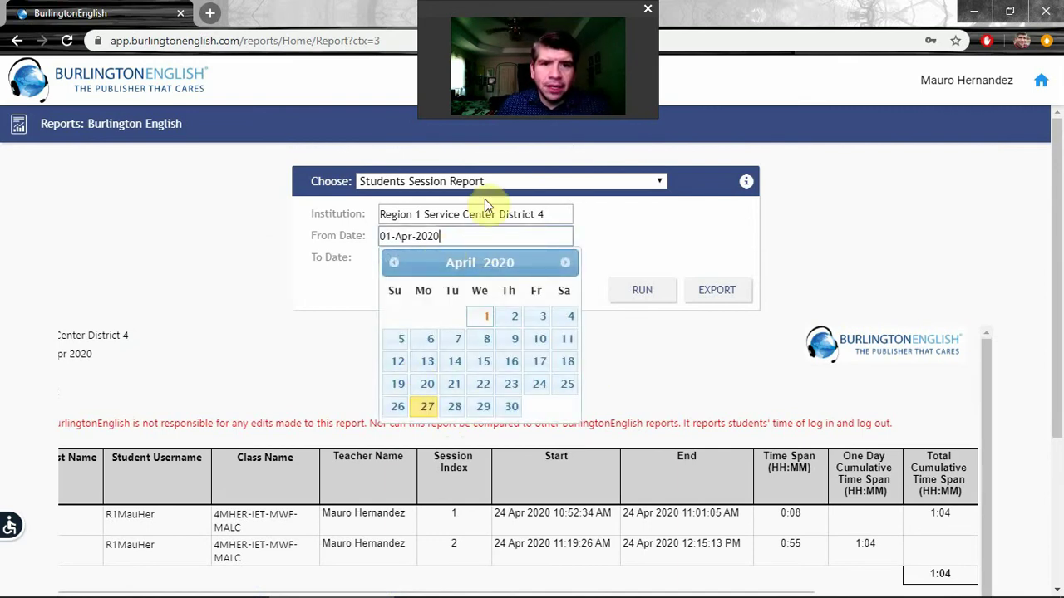
click(523, 189)
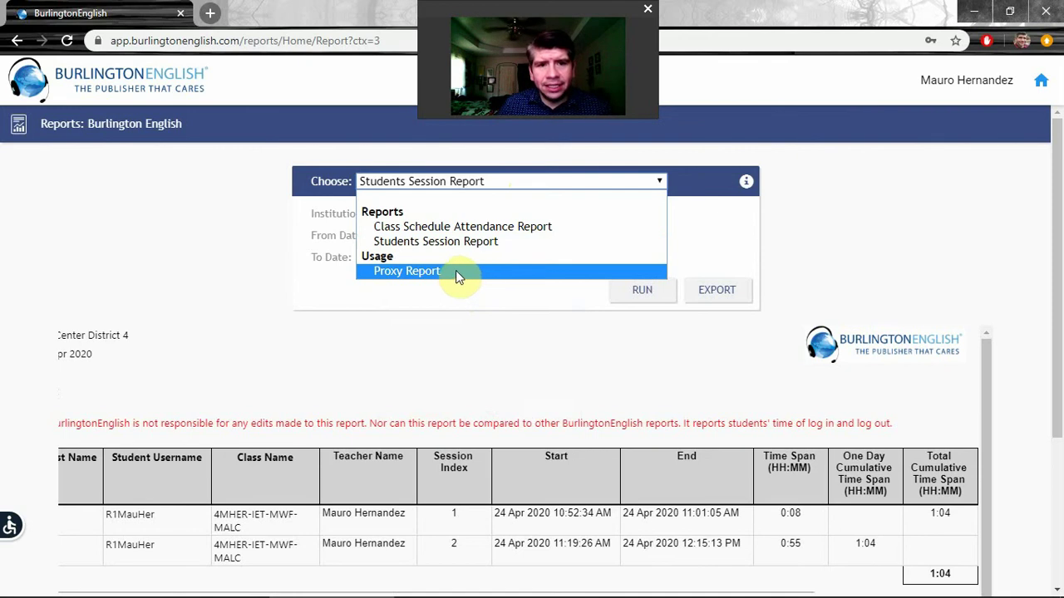
click(462, 271)
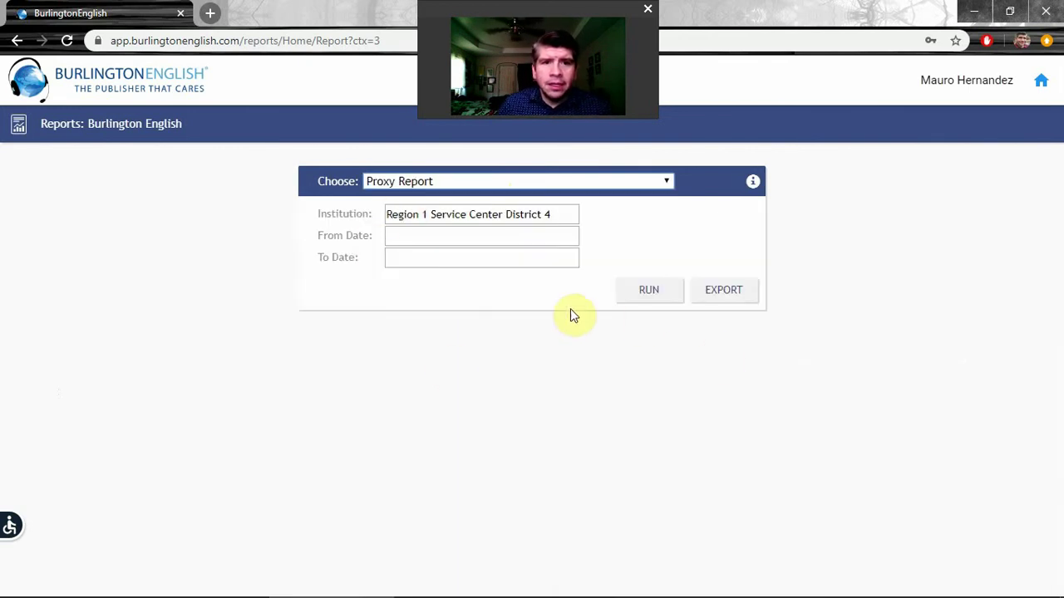
click(406, 235)
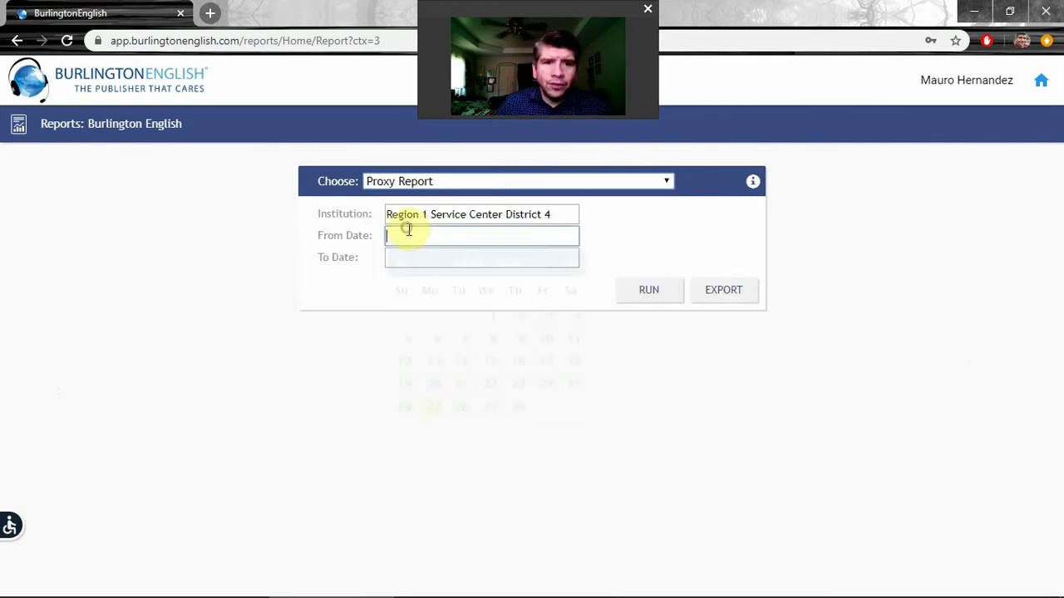
click(404, 388)
click(458, 259)
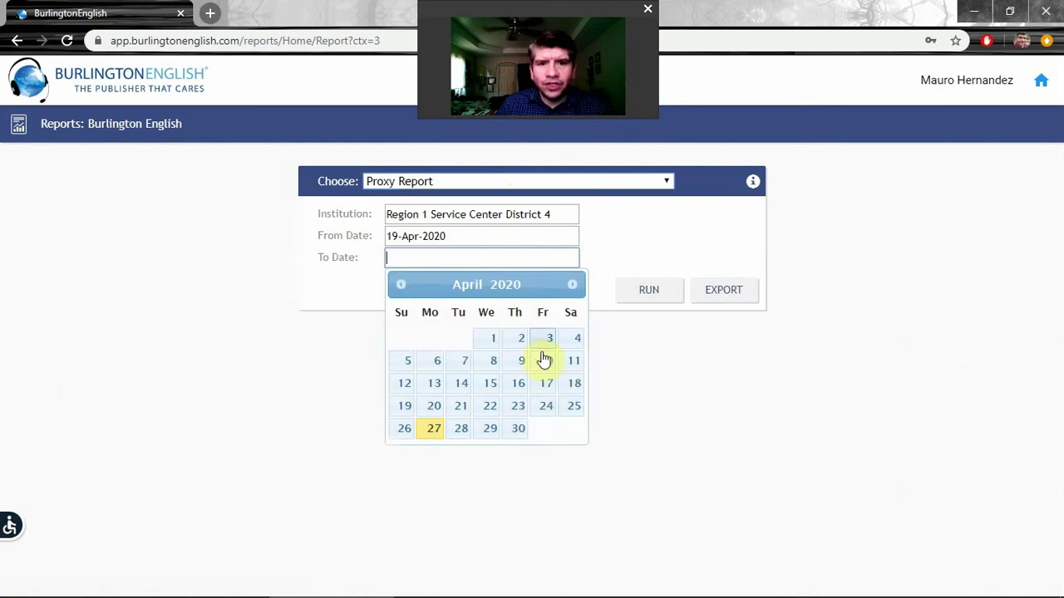
click(516, 430)
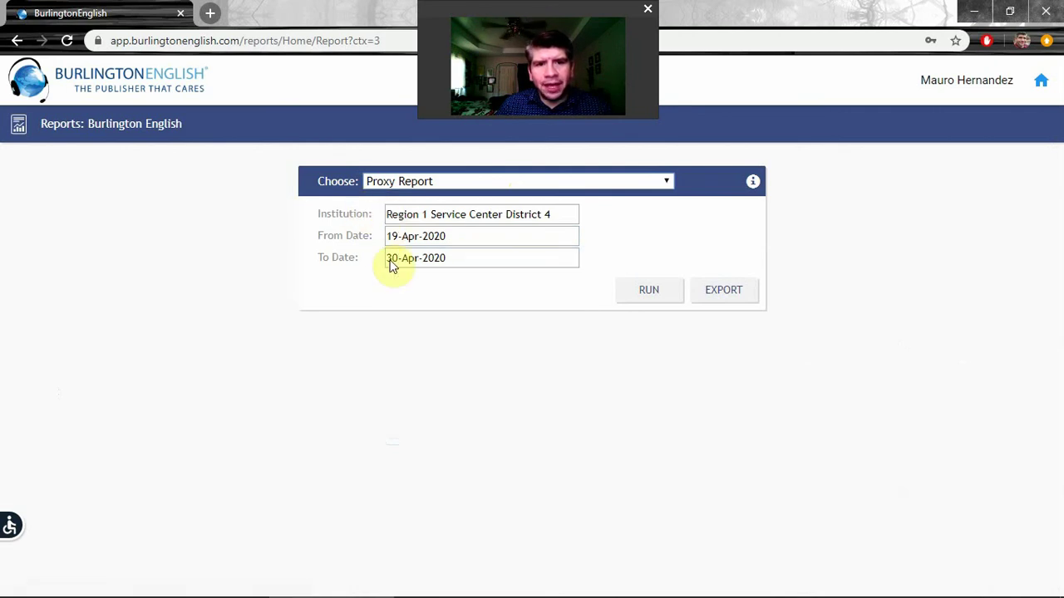
click(648, 299)
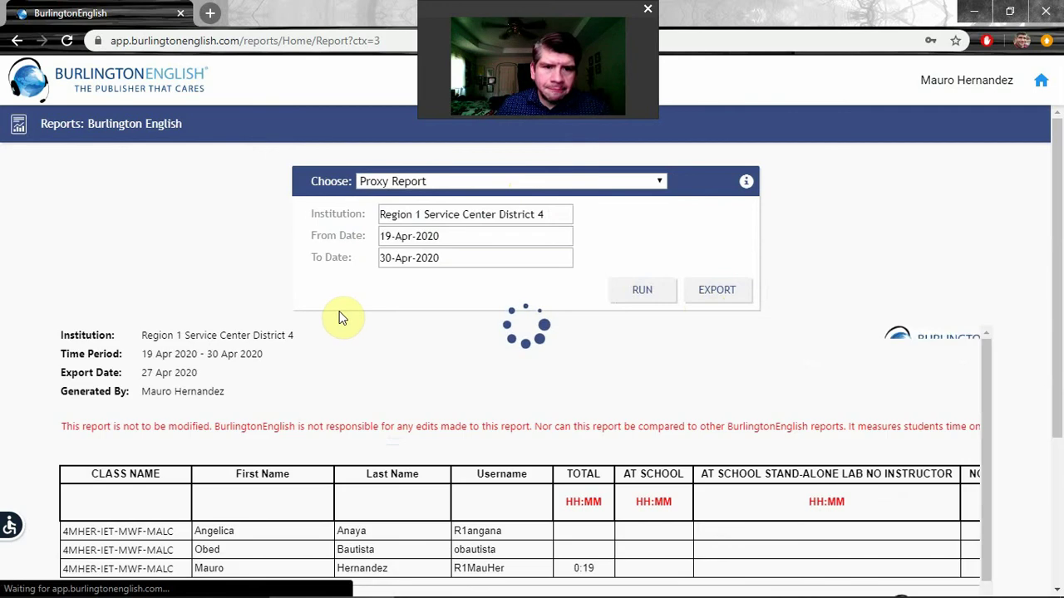
scroll(208, 451, down, 3)
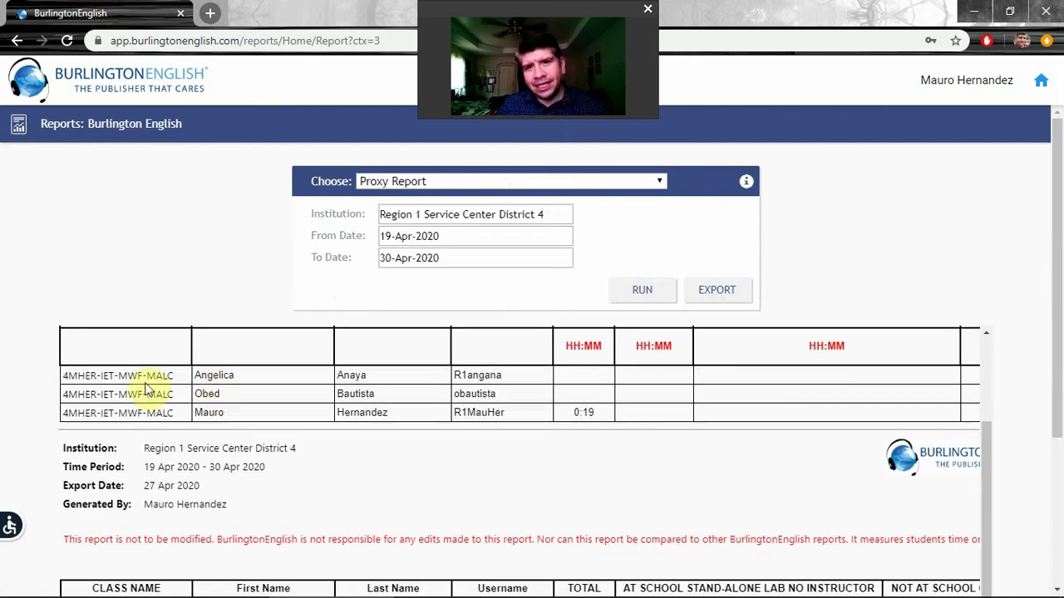
- Examine the Proxy Report's three tables, comparing the total, stand-alone lab and at-school direct time columns for the students
scroll(158, 389, up, 2)
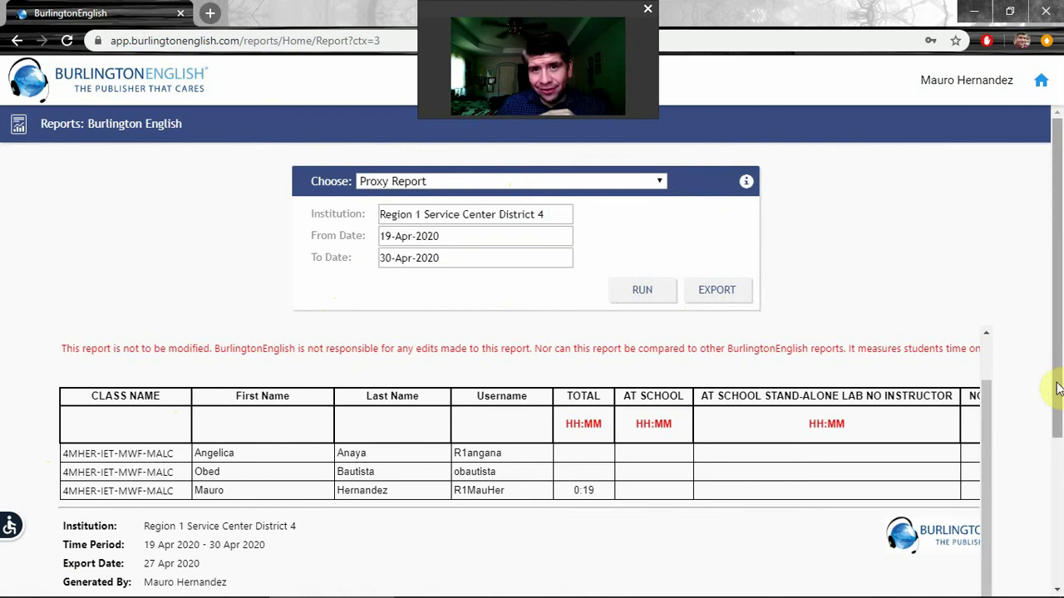
scroll(556, 416, down, 1)
scroll(557, 416, down, 3)
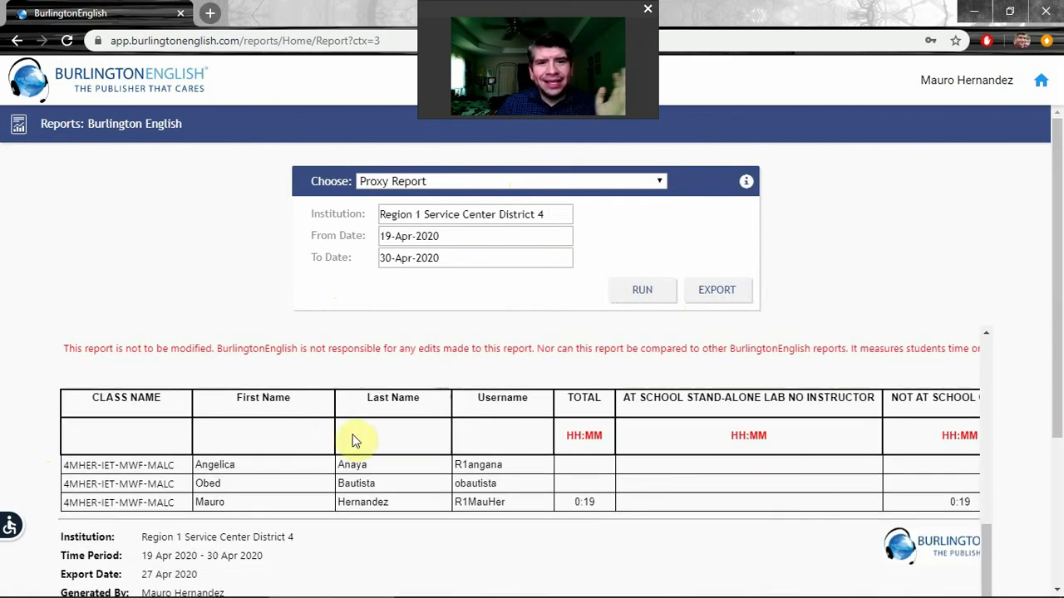
scroll(631, 444, down, 1)
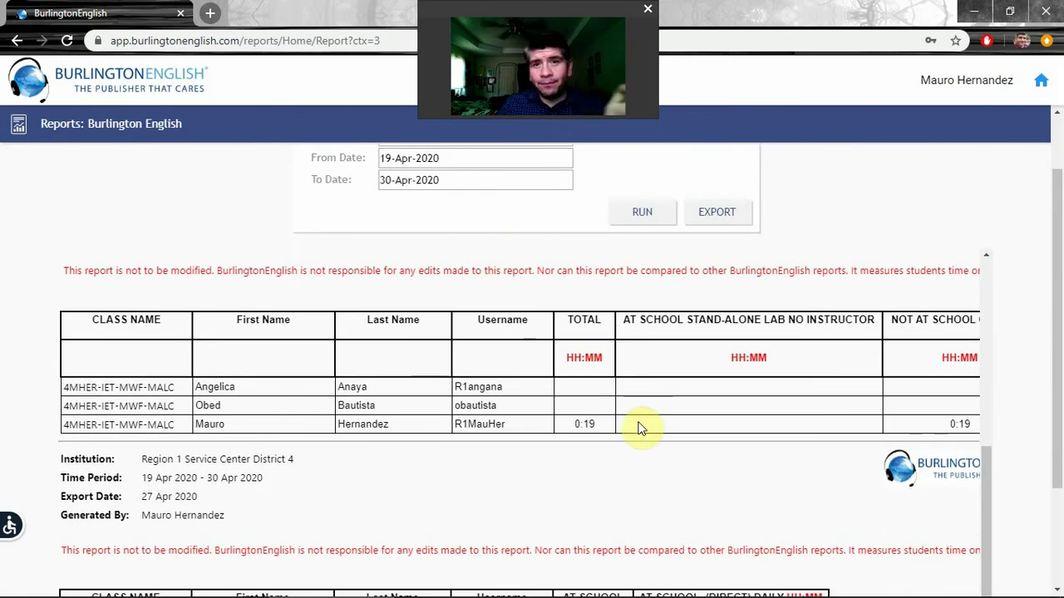
scroll(640, 404, down, 2)
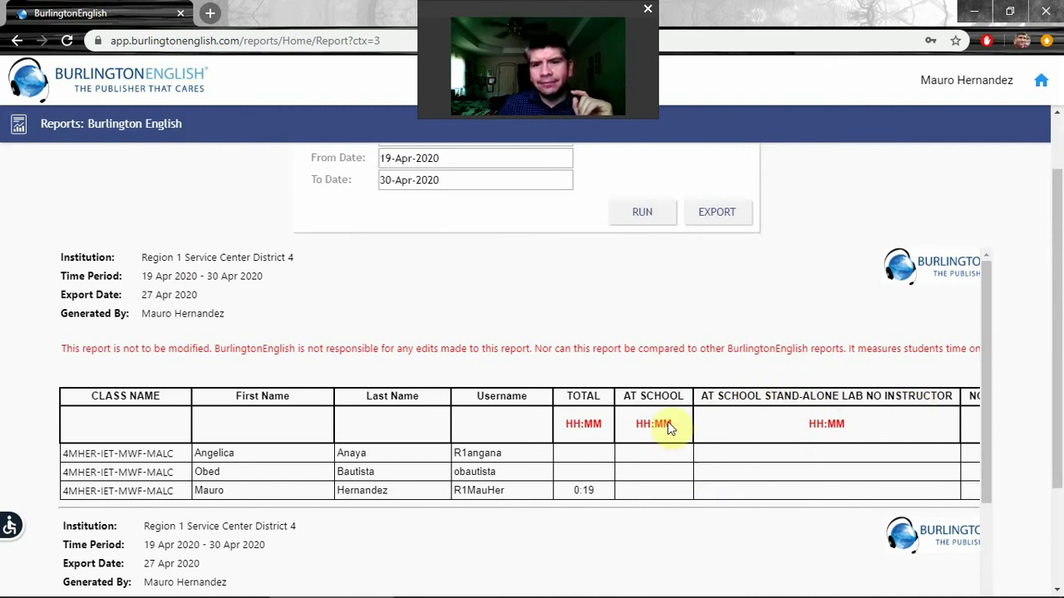
scroll(380, 434, down, 4)
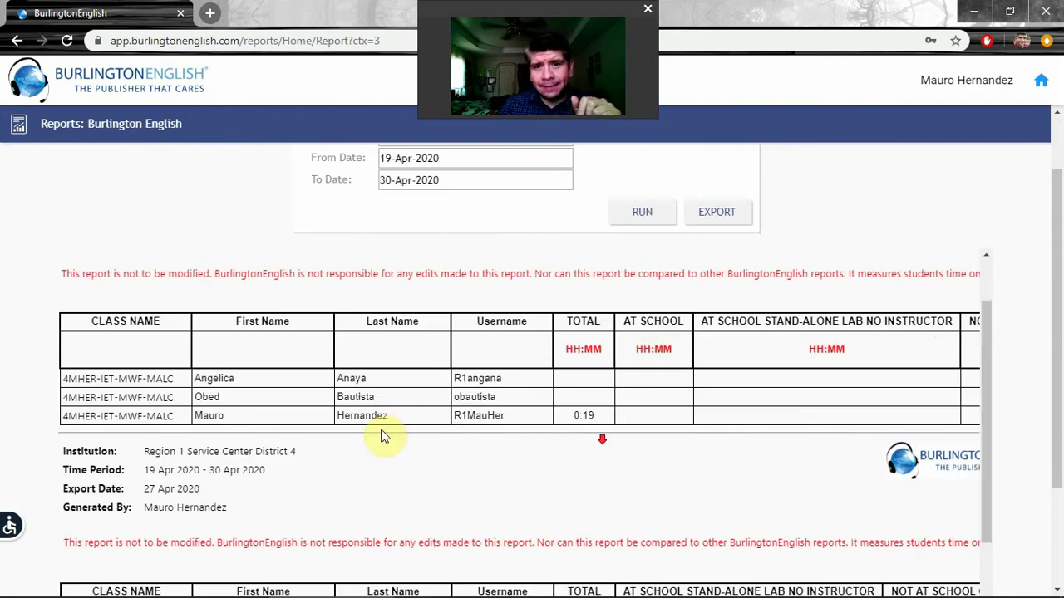
scroll(320, 404, down, 2)
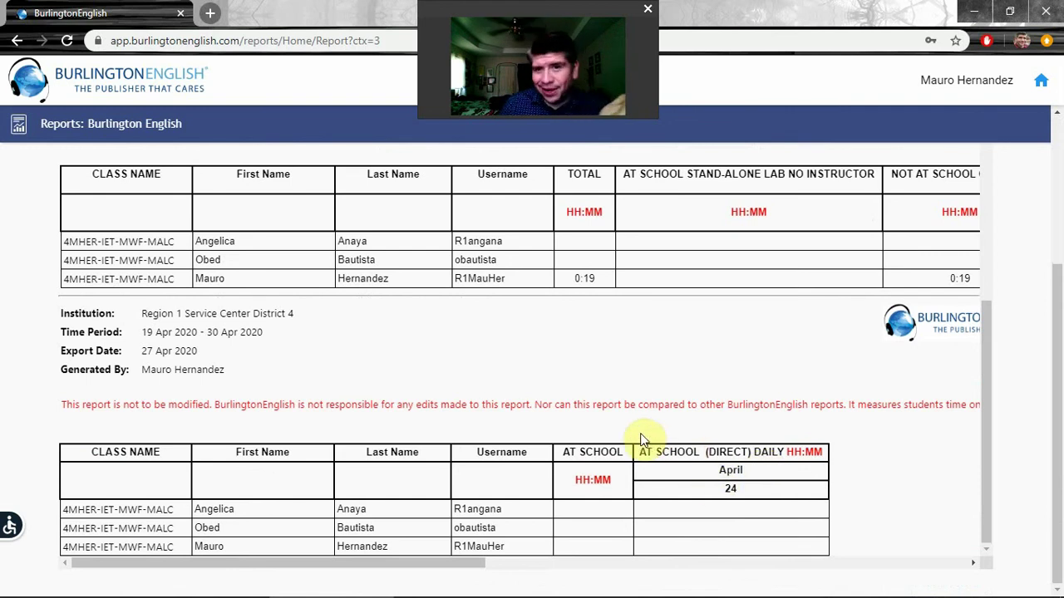
scroll(641, 442, up, 2)
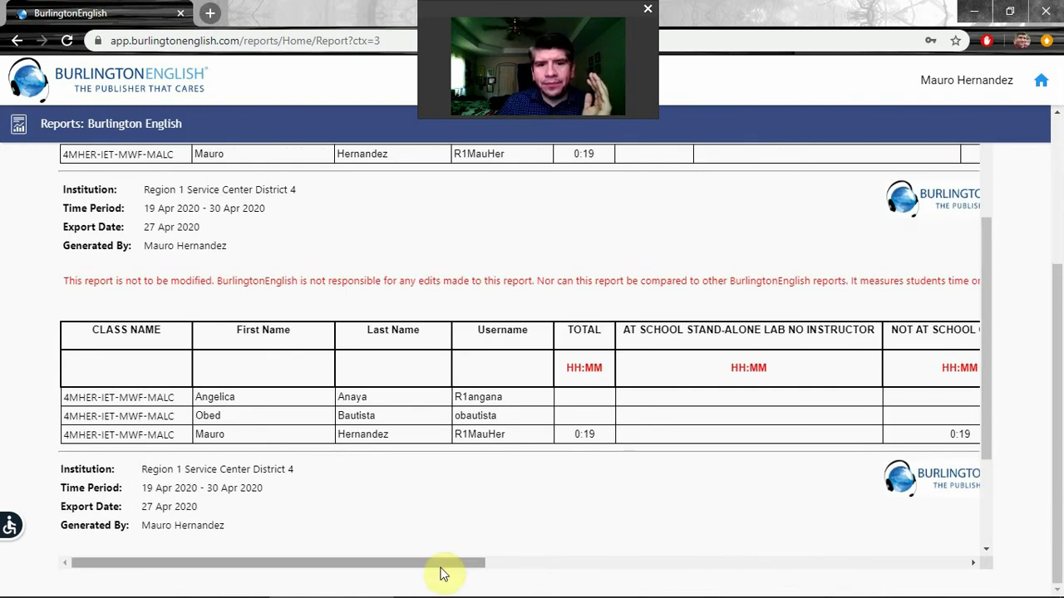
- Examine the proxy table's stand-alone lab, not-at-school overall and daily proxy time columns across its full width
drag(439, 565, 492, 567)
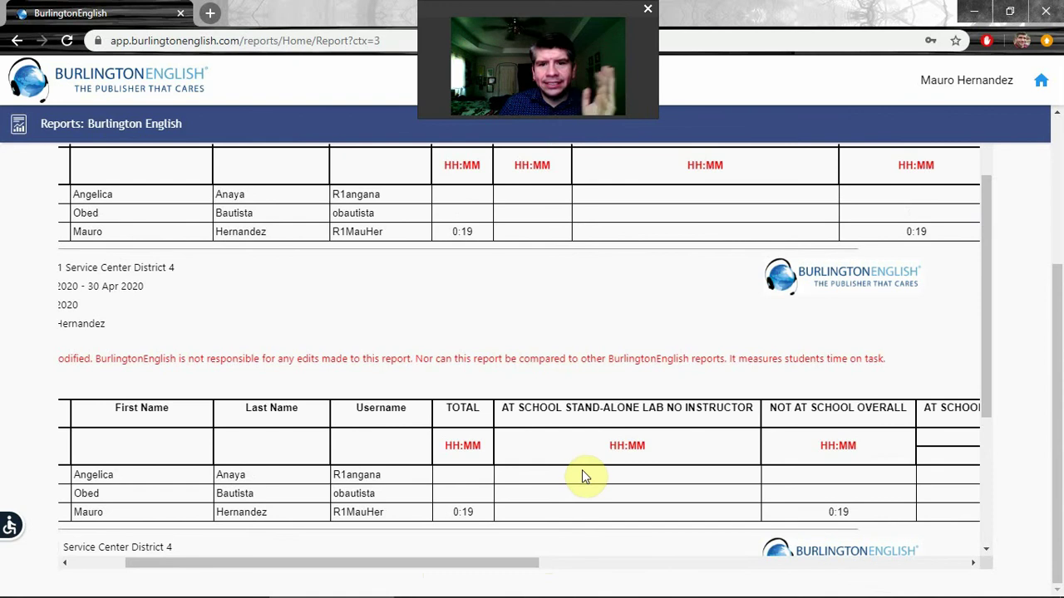
scroll(582, 475, down, 1)
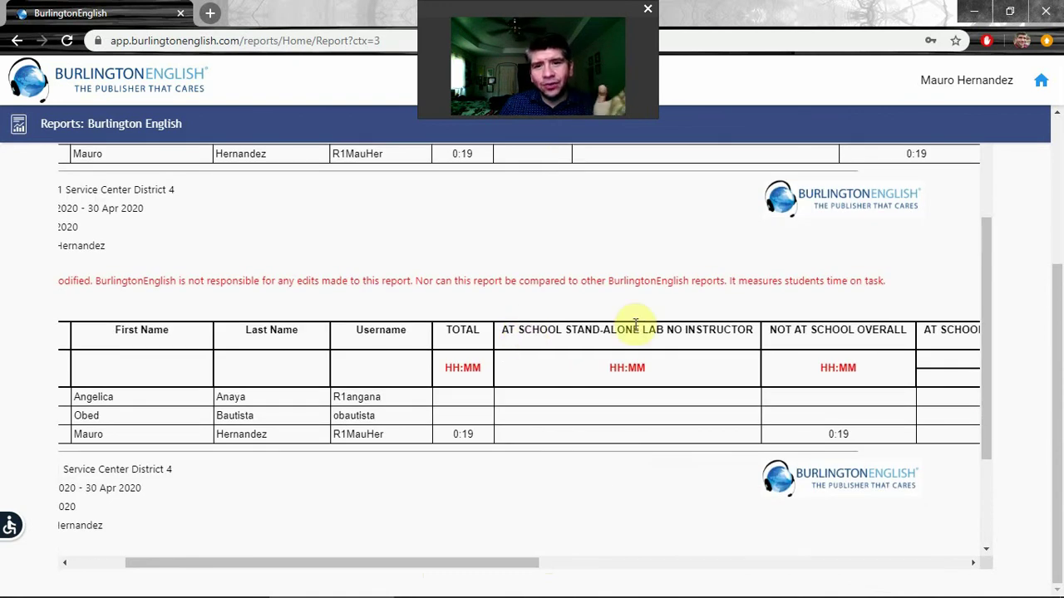
drag(517, 563, 657, 568)
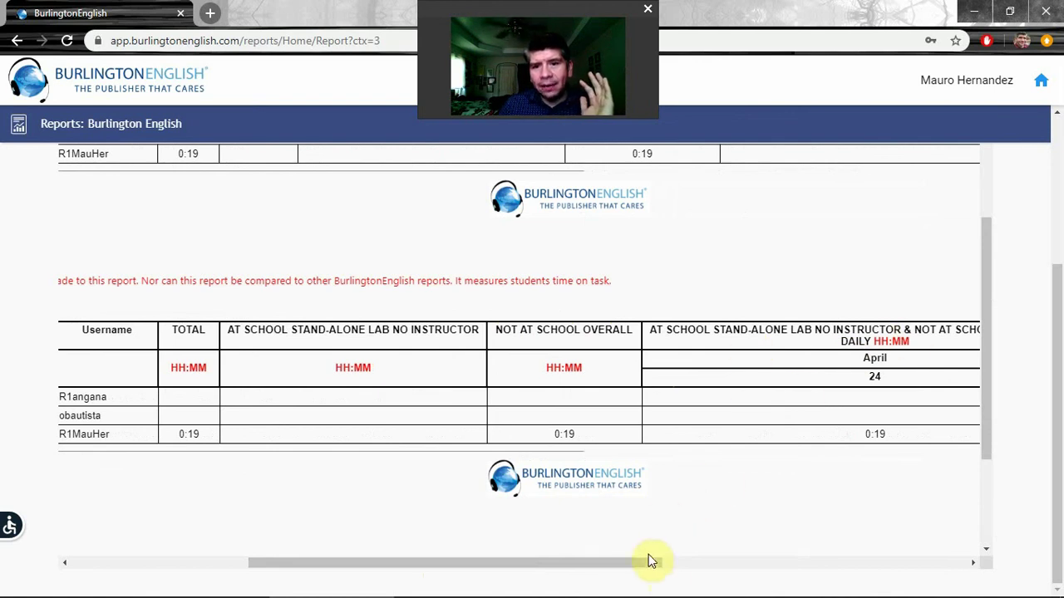
drag(650, 561, 721, 562)
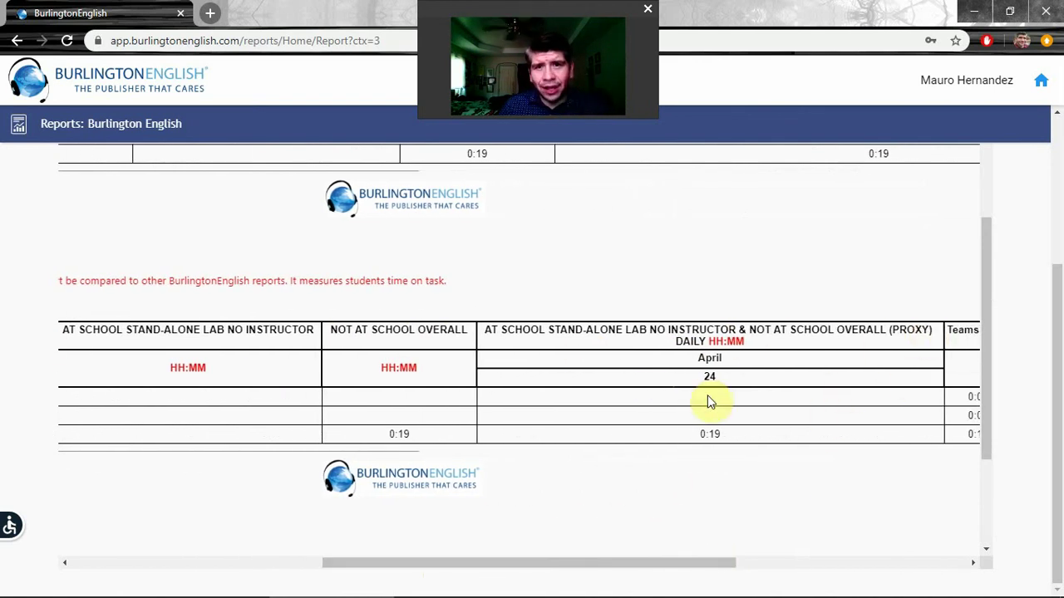
drag(611, 562, 332, 593)
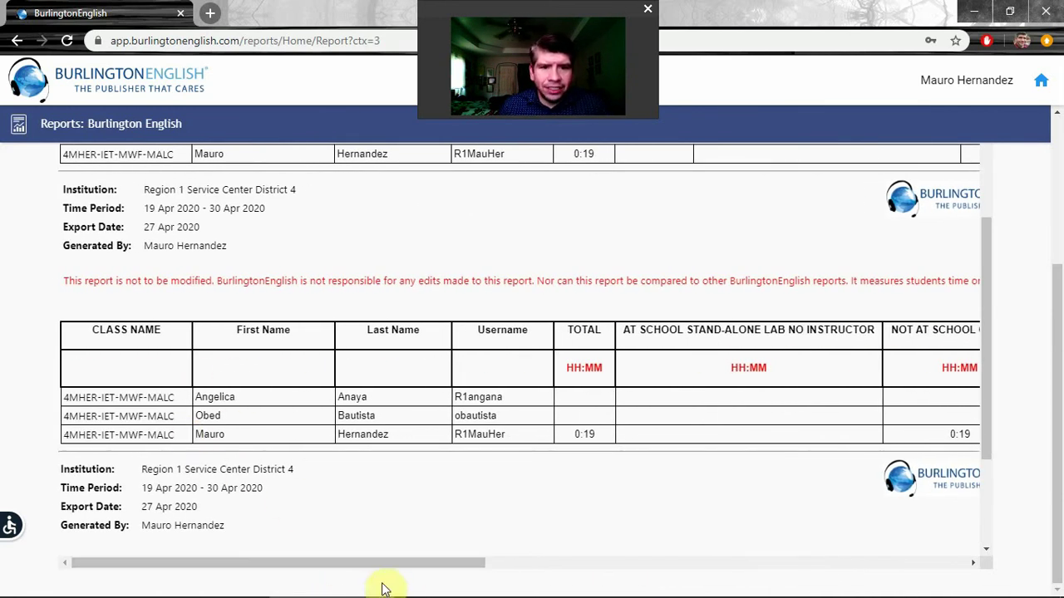
drag(396, 563, 350, 578)
- Compare the first table's total daily time column with the proxy table's daily time and Teams Entry columns
scroll(419, 532, up, 3)
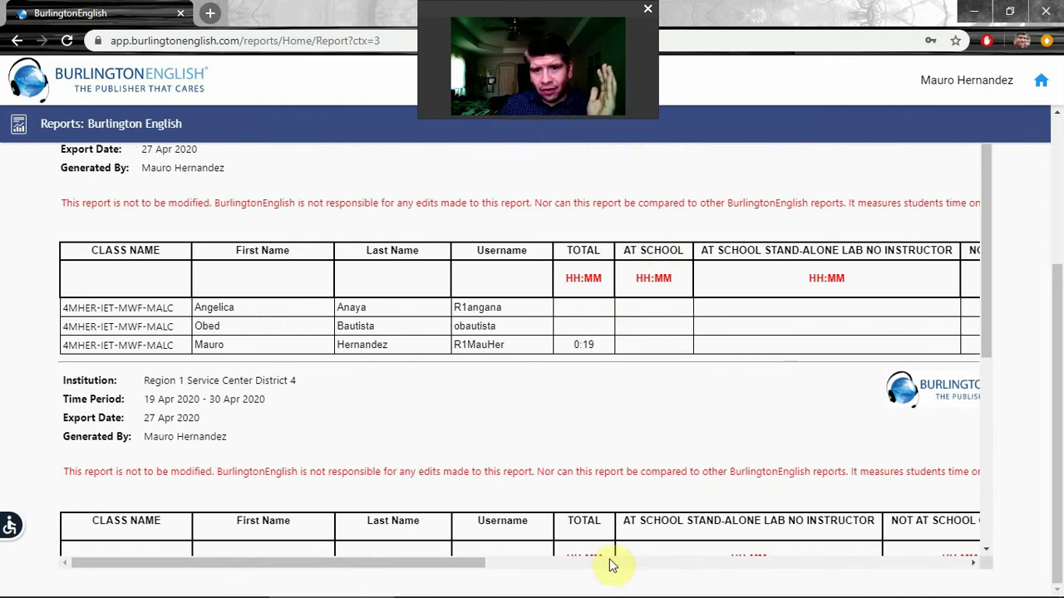
drag(473, 564, 888, 532)
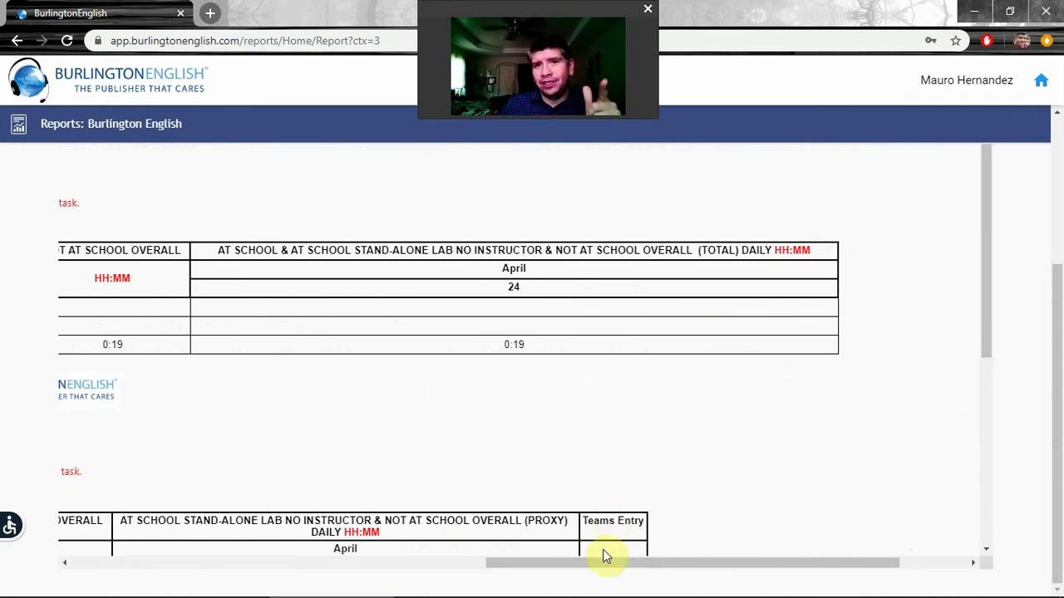
drag(616, 566, 209, 564)
scroll(359, 413, down, 1)
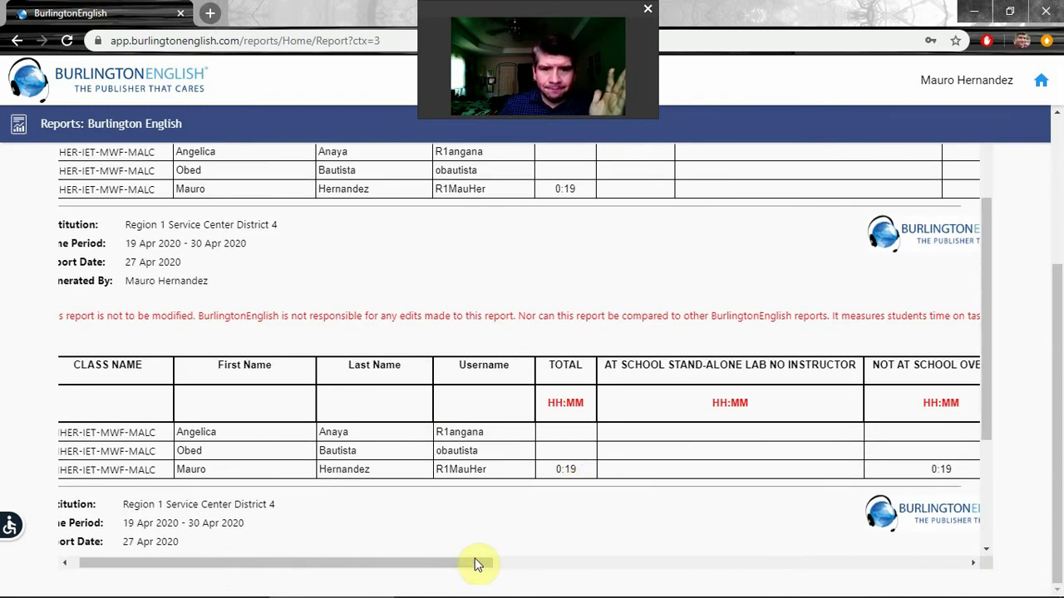
drag(474, 563, 778, 565)
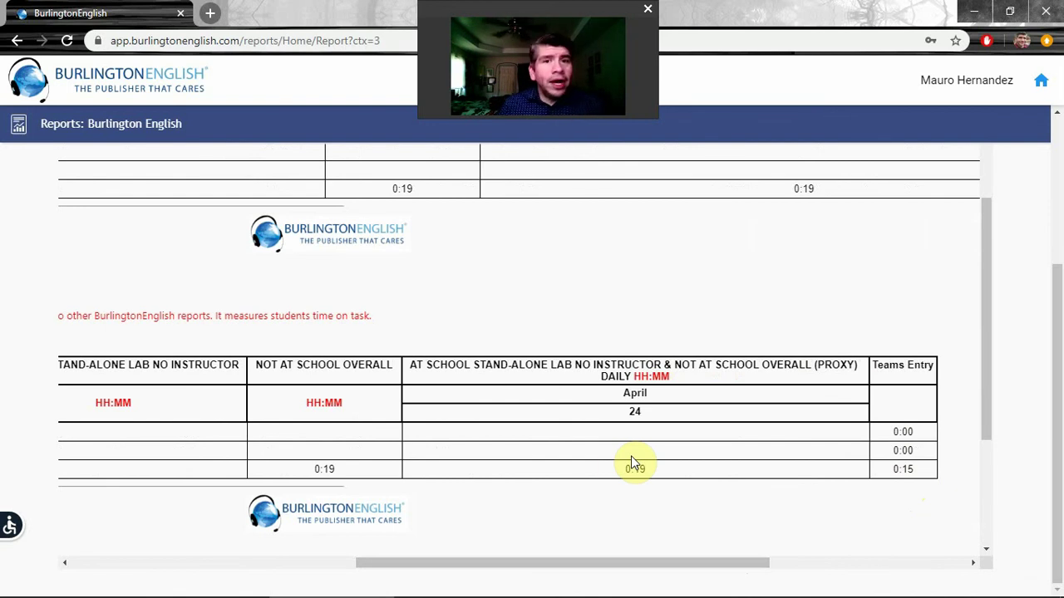
- Export the Proxy Report for 19-Apr-2020 to 30-Apr-2020 and open the downloaded xlsx file in Excel
scroll(630, 463, up, 2)
scroll(632, 465, up, 3)
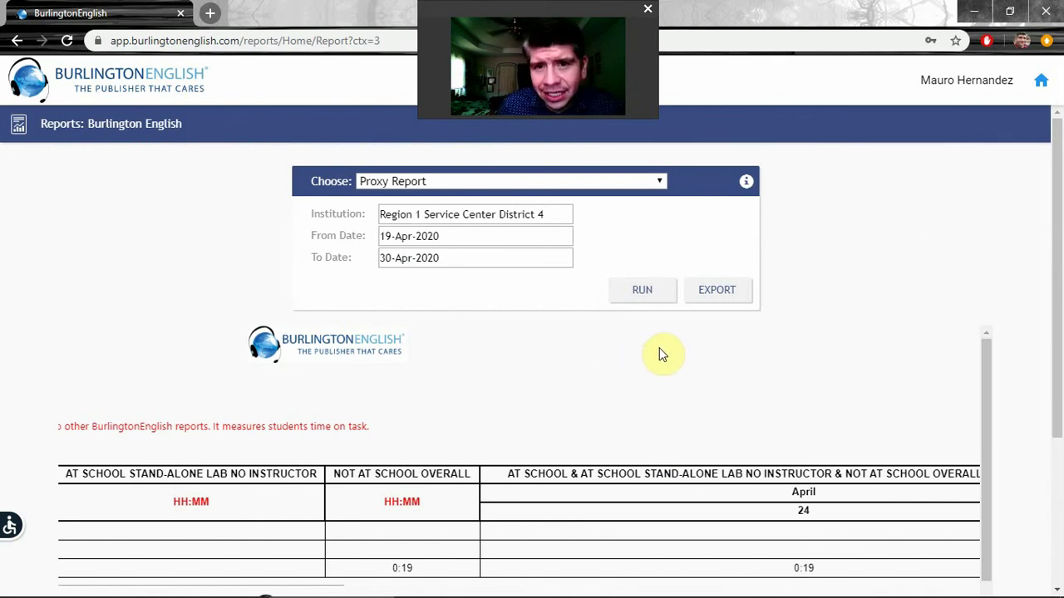
click(745, 296)
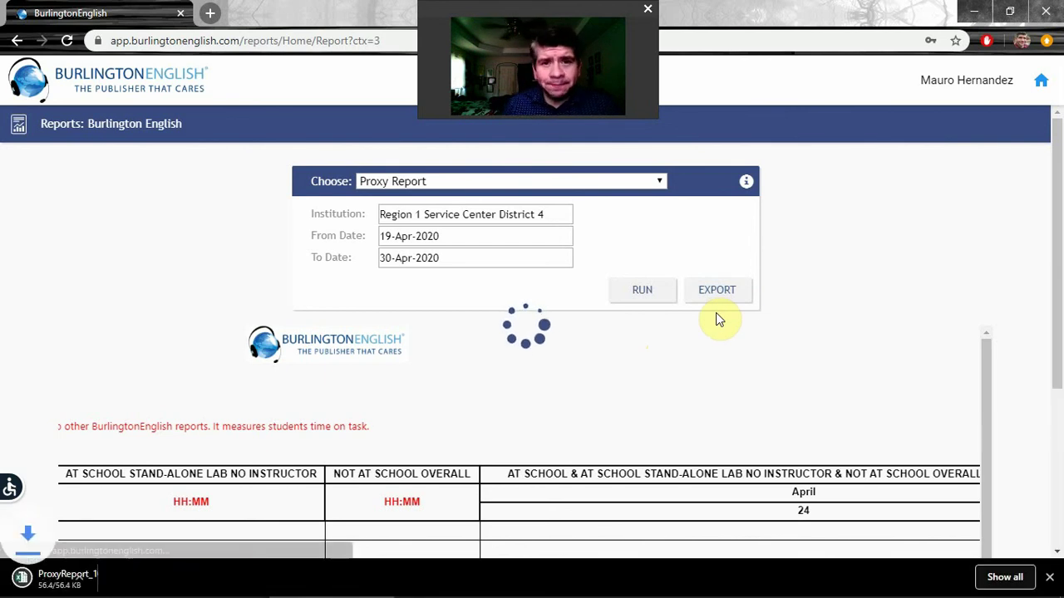
mouse_move(74, 586)
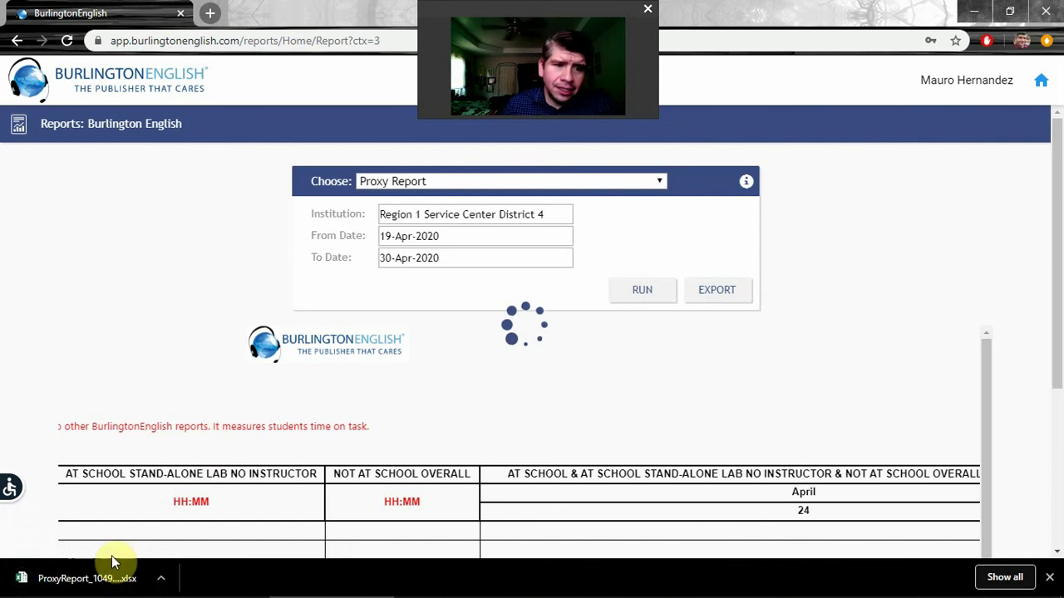
click(125, 575)
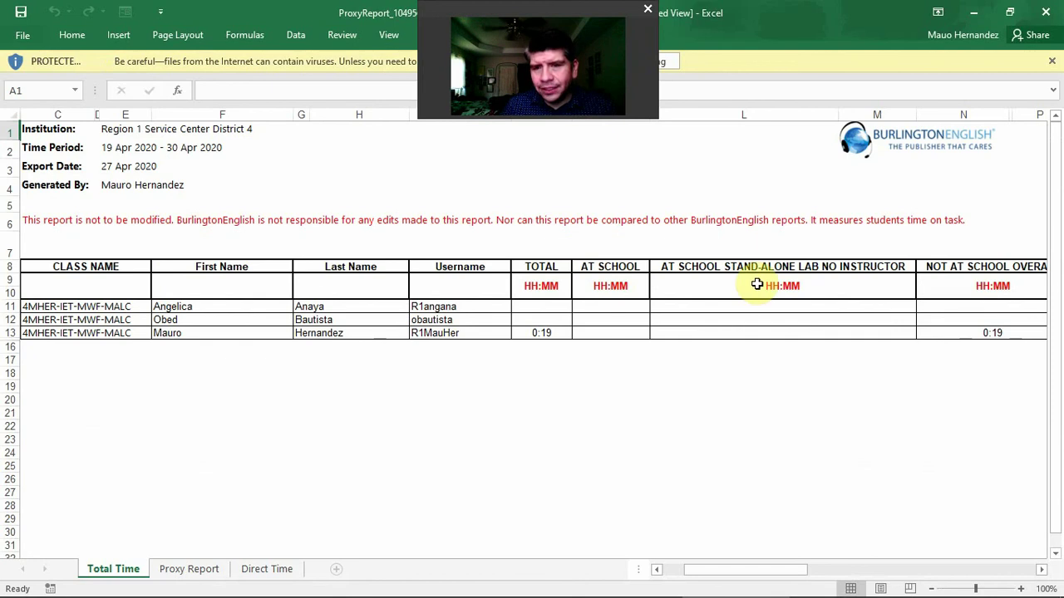
- Review the workbook's Total Time, Direct Time and Proxy Report sheets, including the proxy sheet's Teams Entry column
drag(743, 570, 1025, 555)
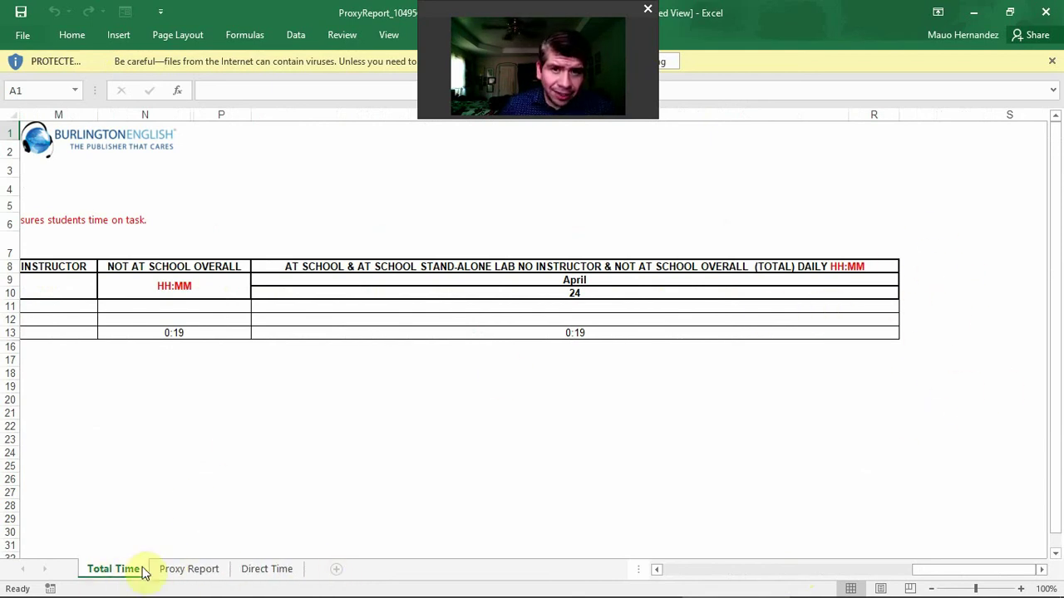
click(282, 572)
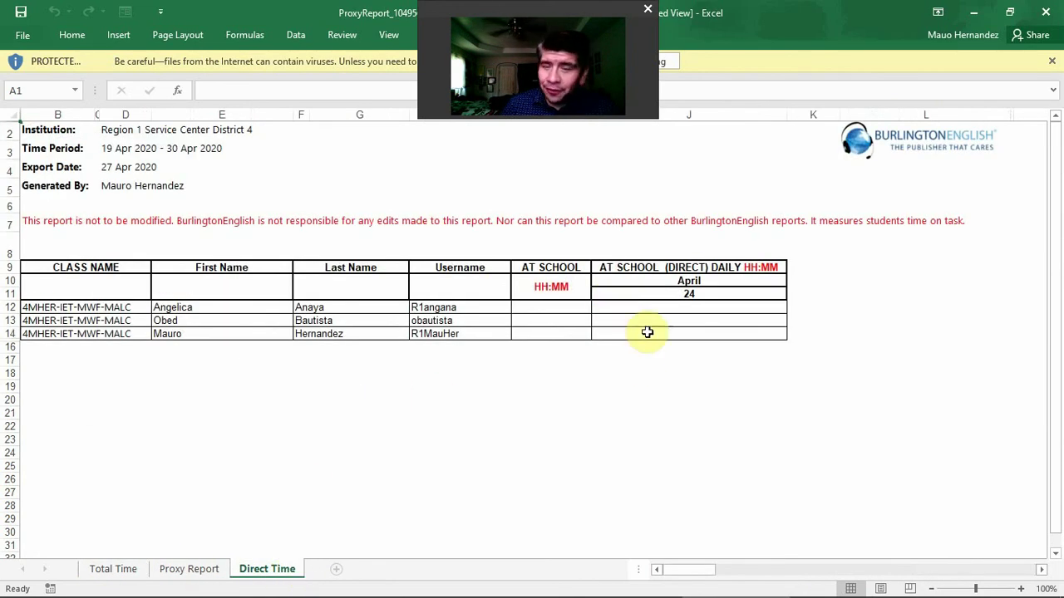
click(196, 576)
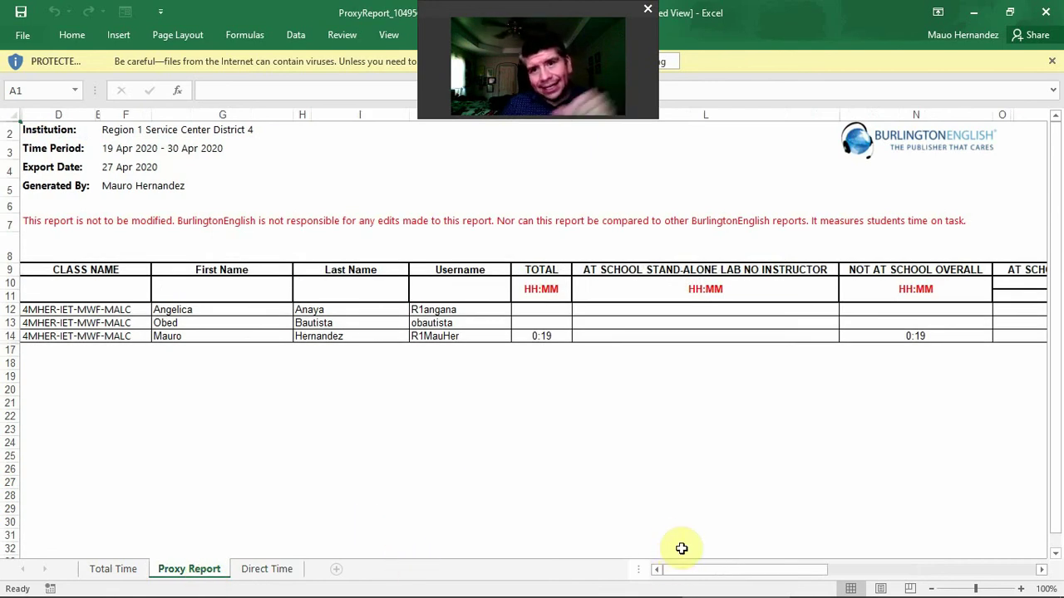
drag(777, 570, 997, 574)
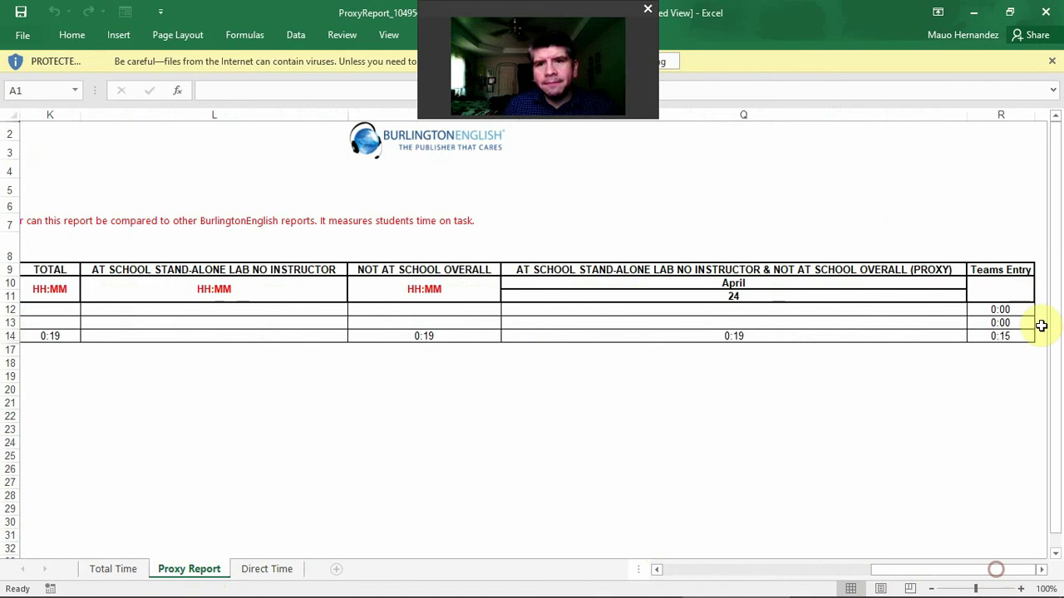